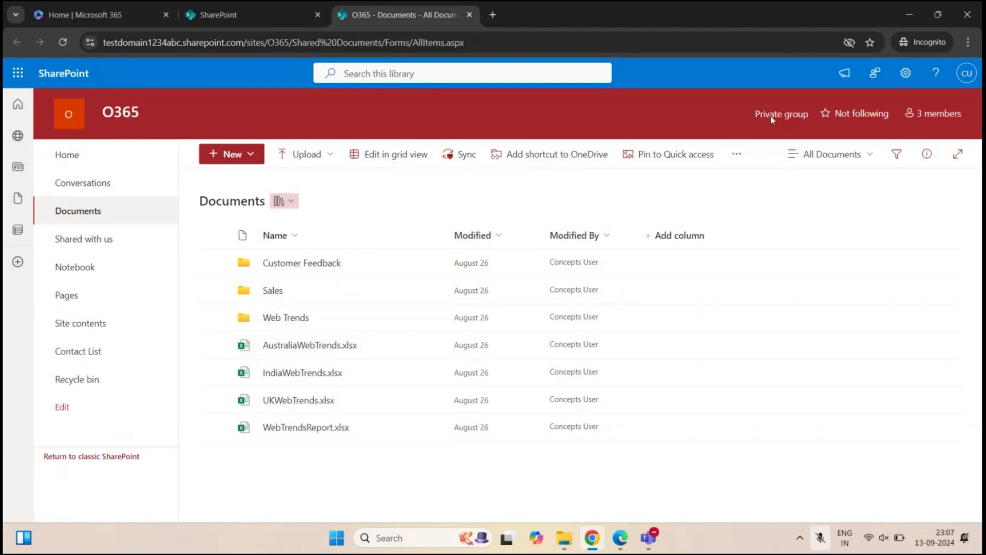
Step: Review the O365 site's group members and check who belongs to the site visitors in the site permissions
left_click(937, 114)
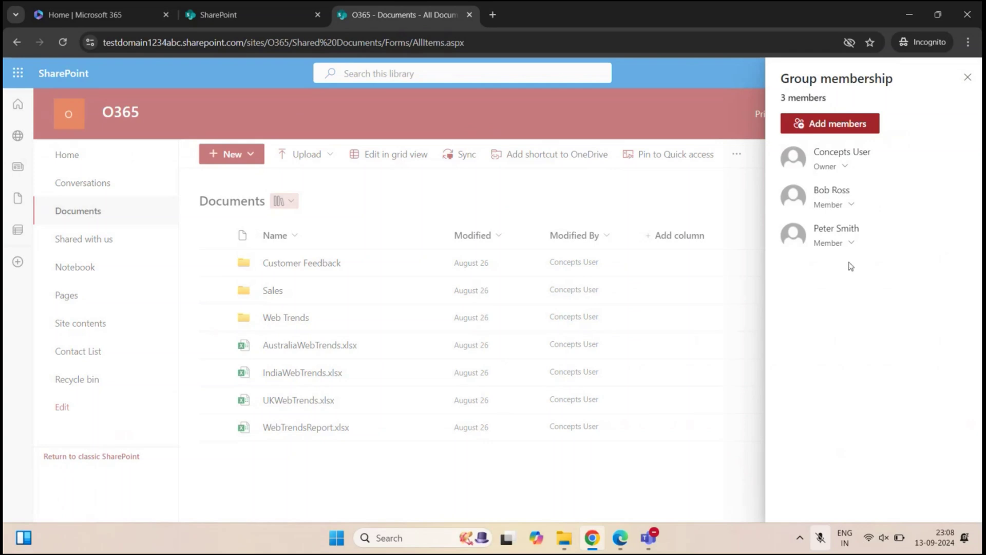
left_click(967, 77)
left_click(905, 73)
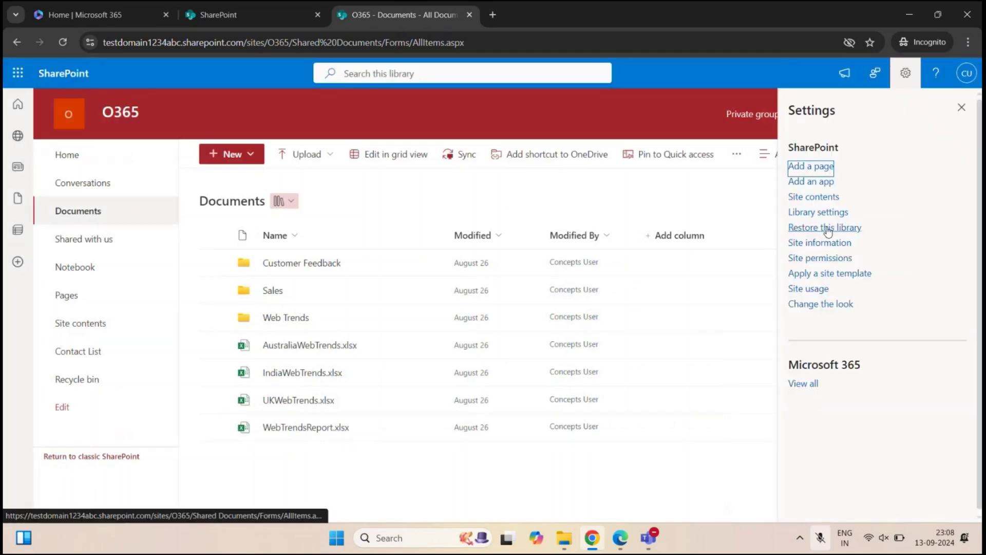
left_click(820, 257)
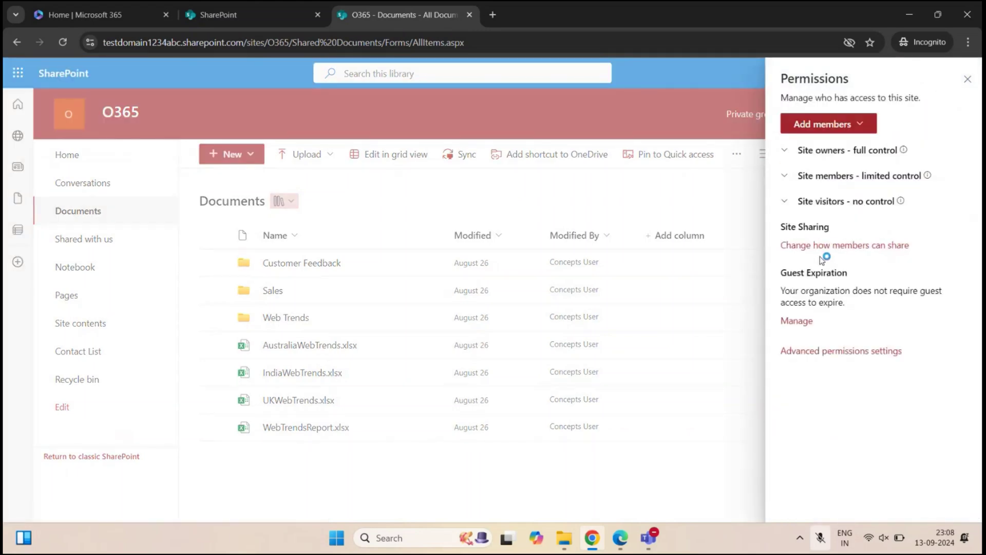
left_click(832, 206)
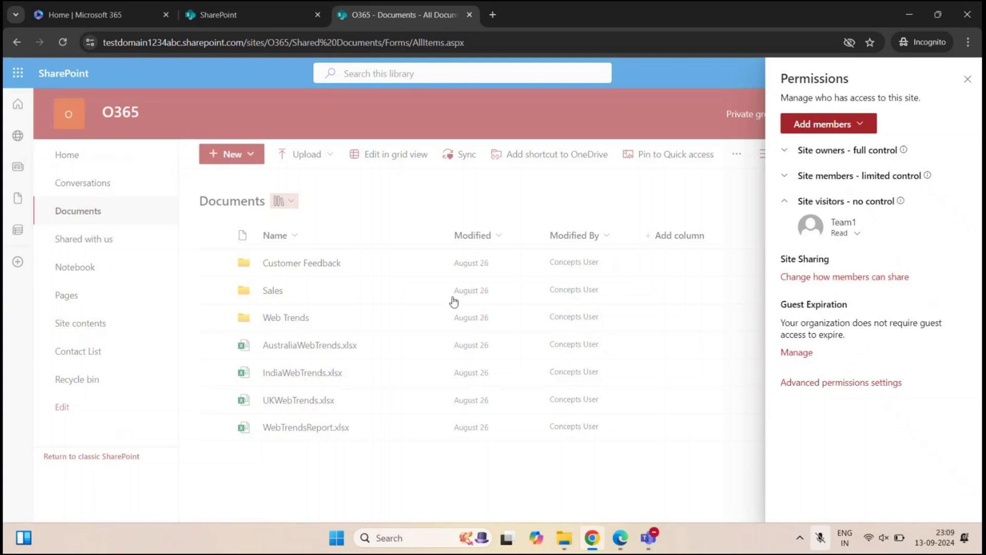
left_click(966, 82)
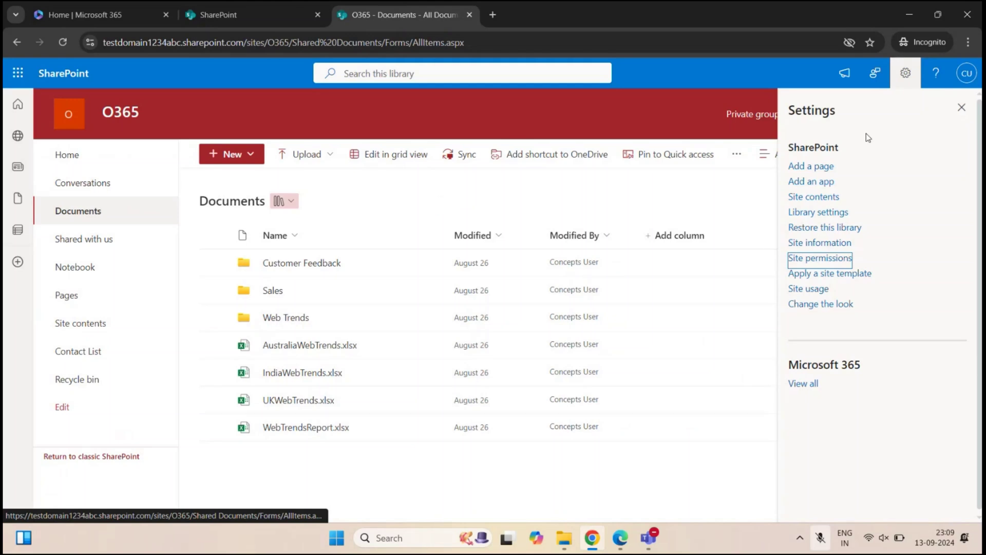
left_click(961, 107)
Step: Open the permissions page of the Documents library from its detailed library settings and examine the inheritance notice
left_click(280, 292)
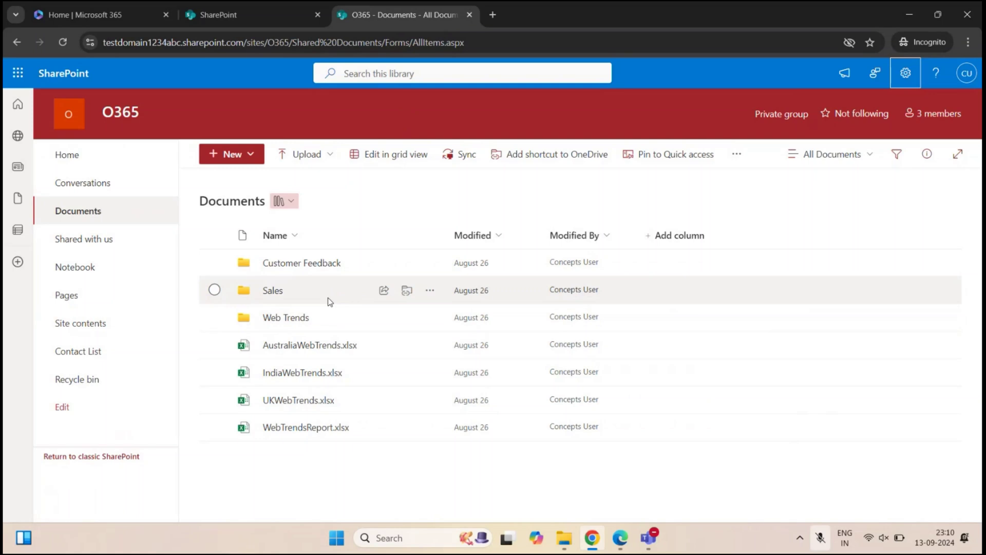
left_click(905, 73)
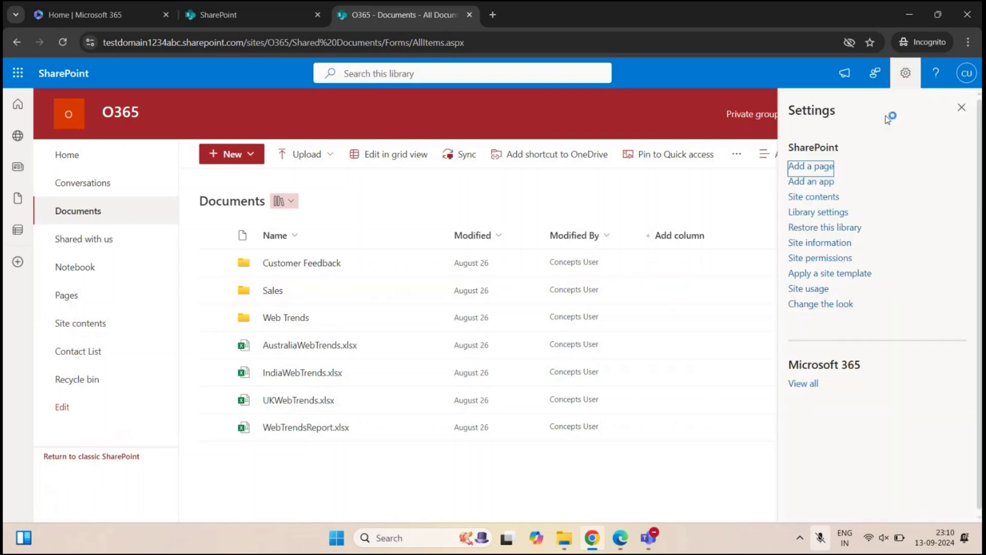
left_click(818, 211)
left_click(816, 252)
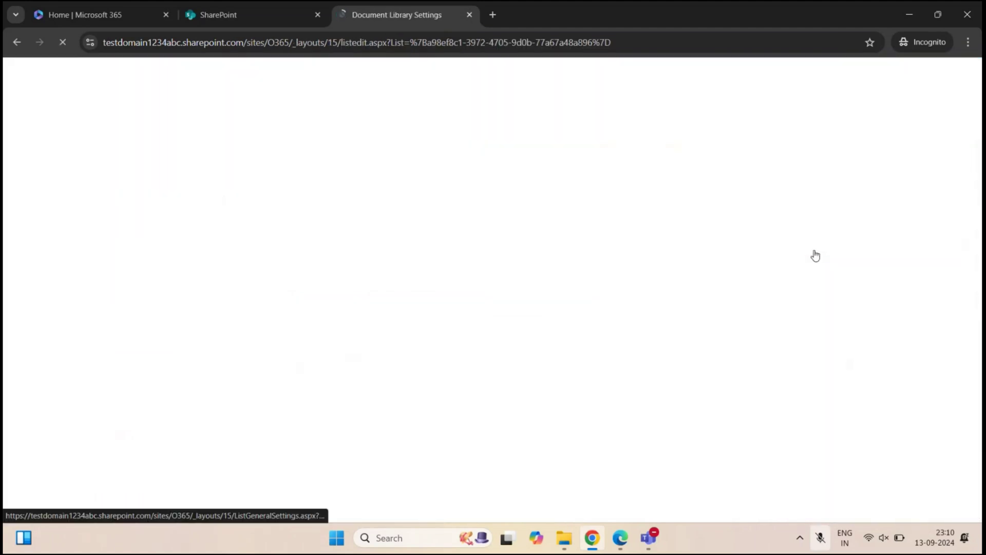
left_click(508, 290)
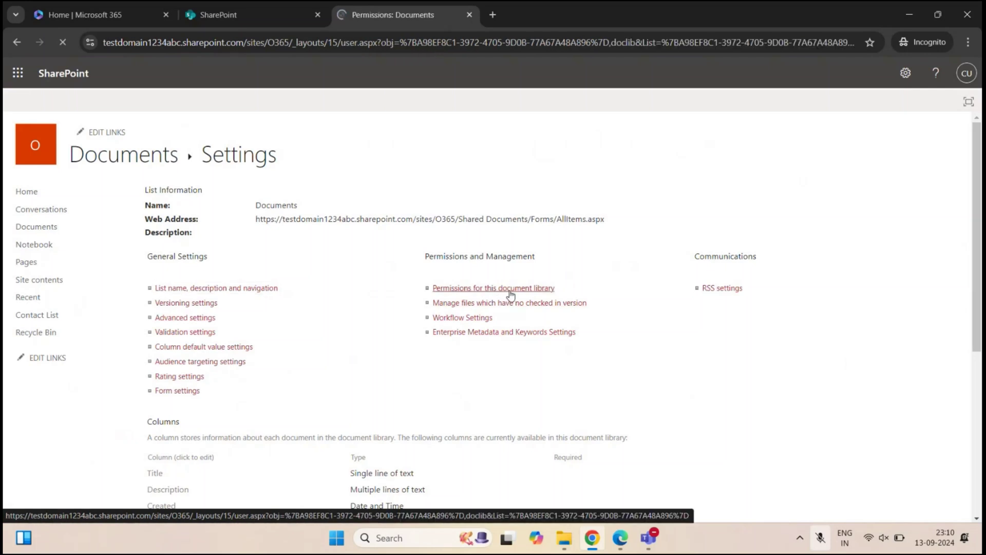
left_click_drag(149, 209, 310, 220)
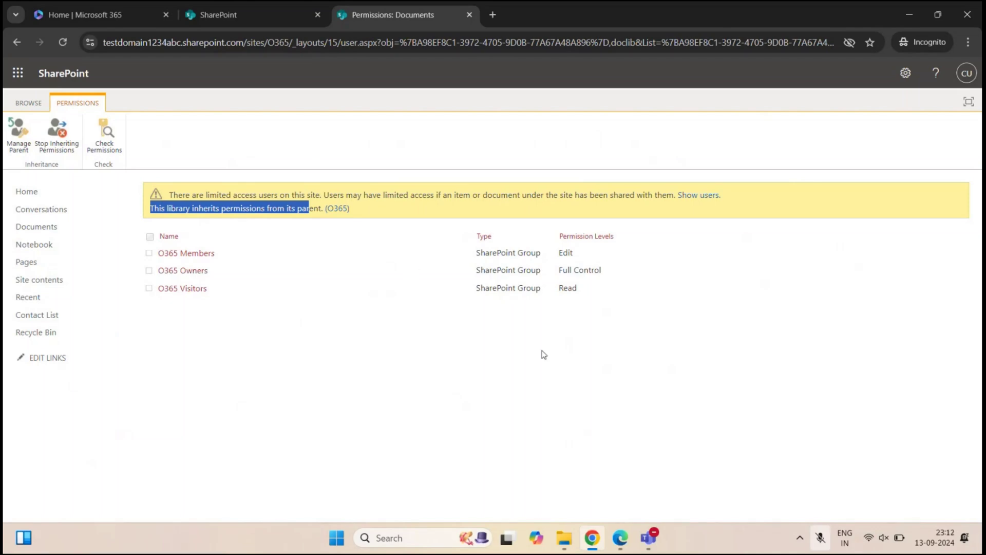
Step: Switch to Edge, check the signed-in member account, and view the Sales folder in the site's Documents library
left_click(620, 538)
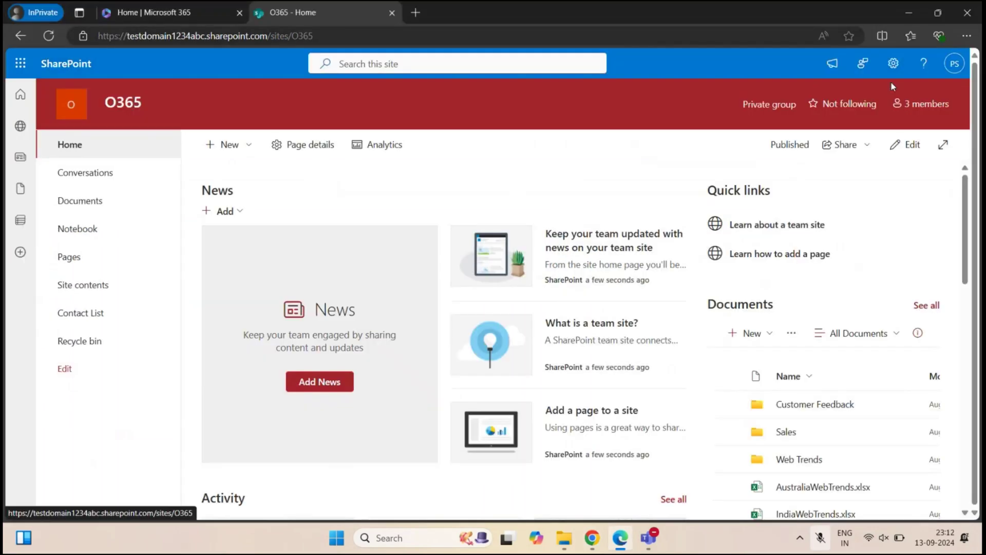
left_click(954, 63)
left_click(549, 186)
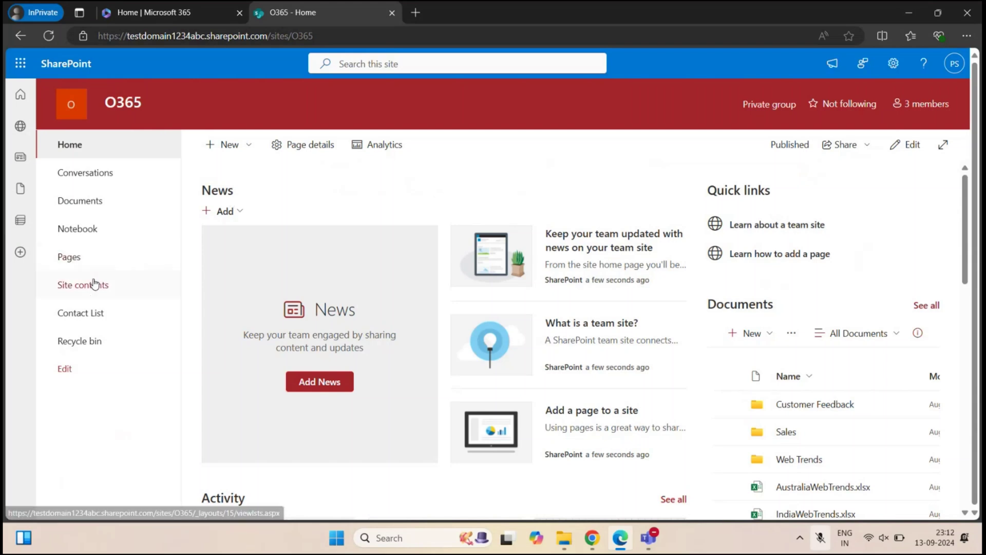
left_click(80, 201)
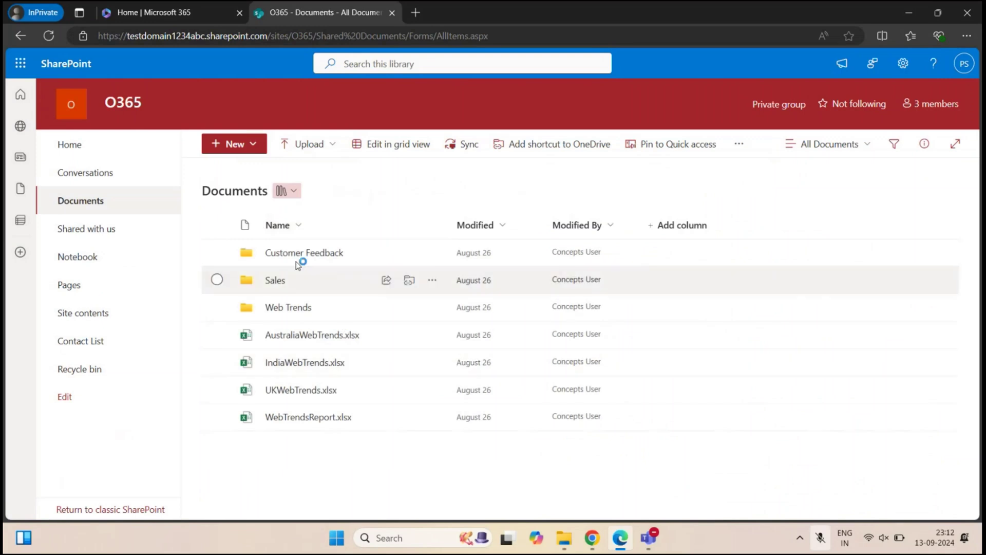
left_click(278, 281)
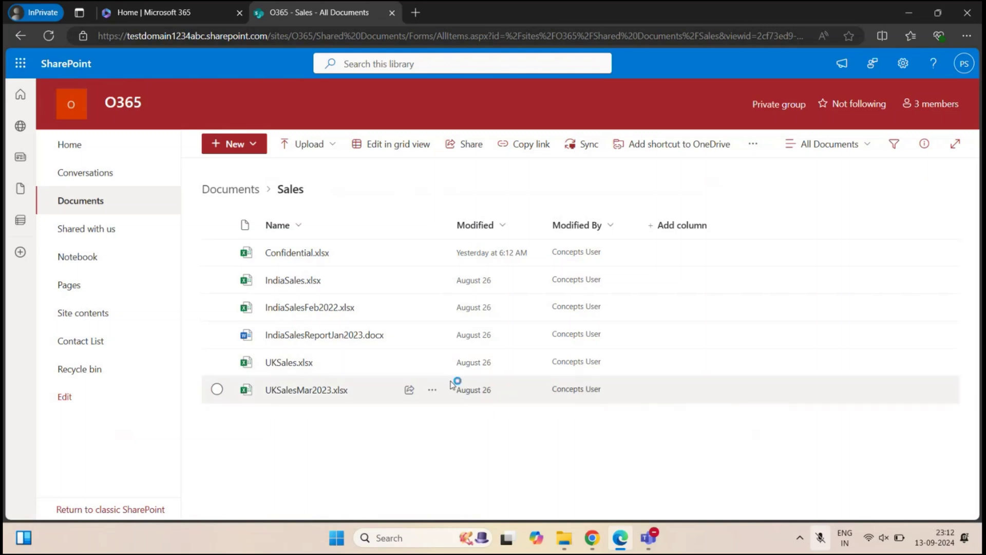
Step: Switch back to Chrome and open the group access list for the Sales folder in the Documents library
left_click(592, 538)
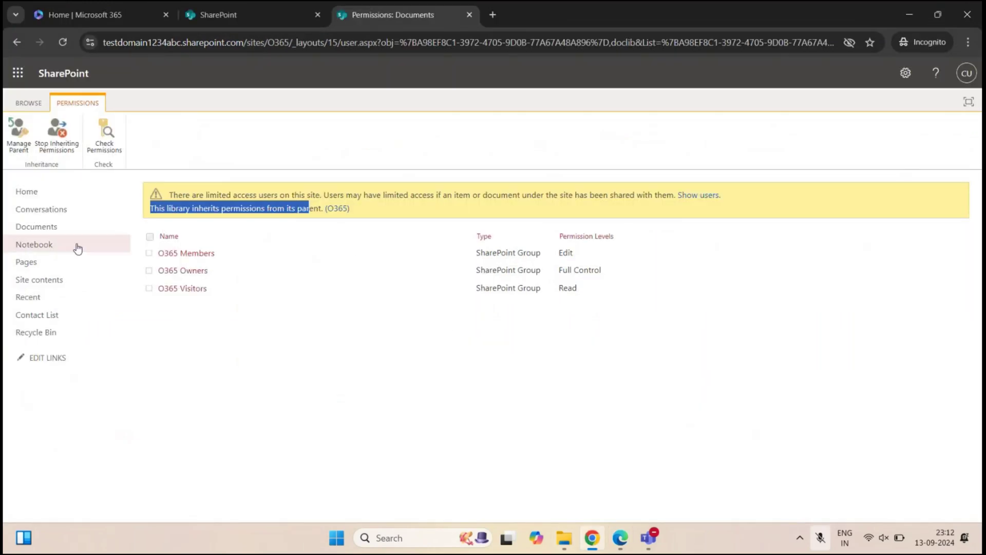
left_click(44, 229)
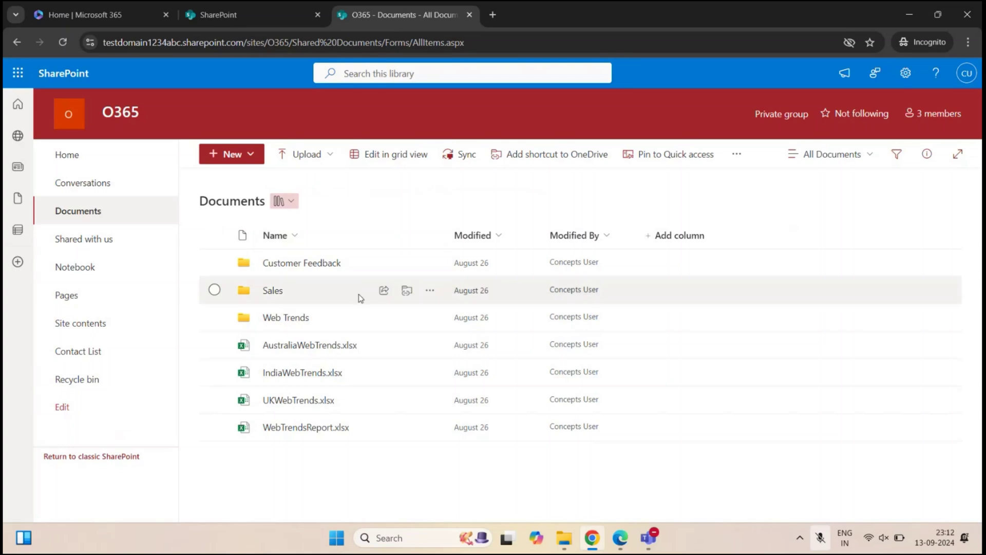
left_click(430, 291)
left_click(491, 232)
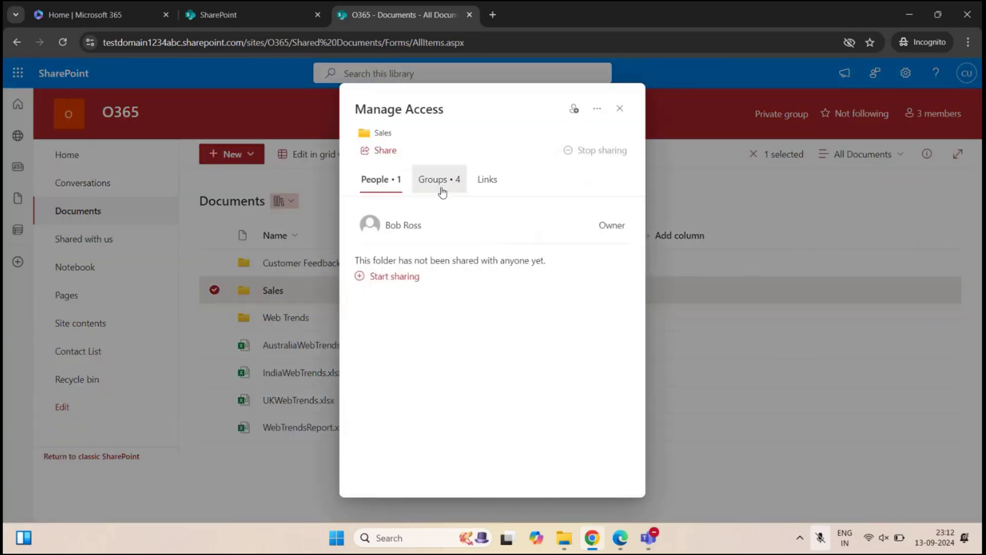
left_click(442, 192)
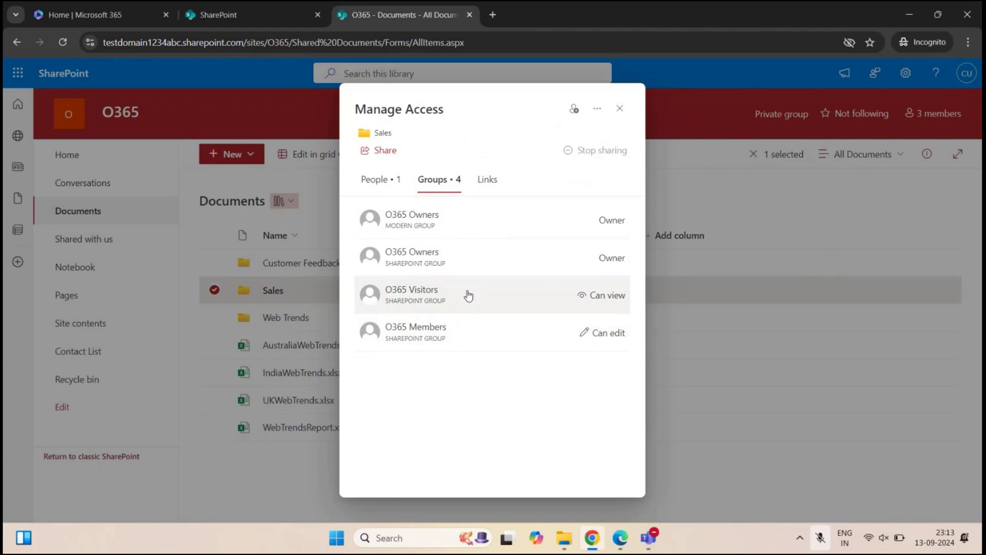
Step: Remove the O365 Members group's direct access to the Sales folder
left_click(464, 336)
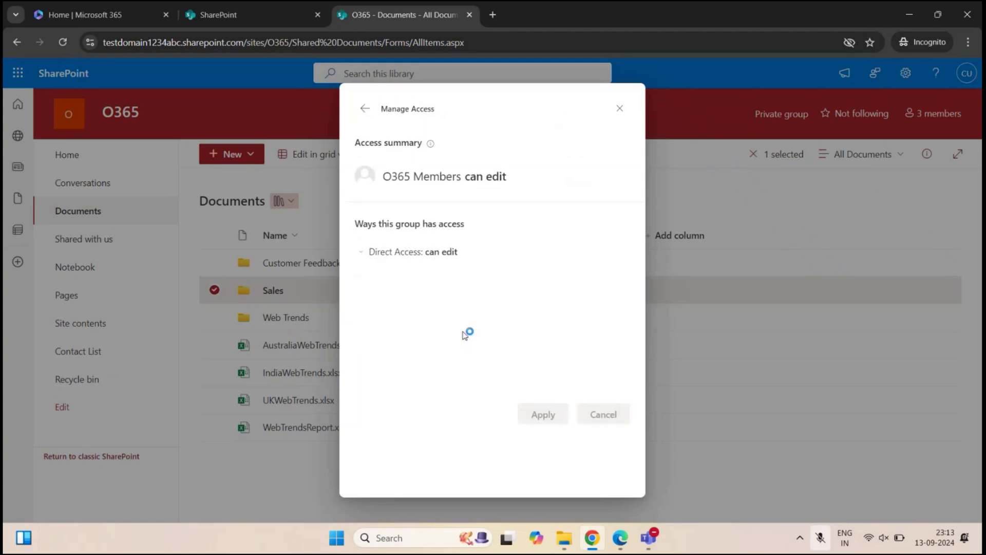
left_click(366, 256)
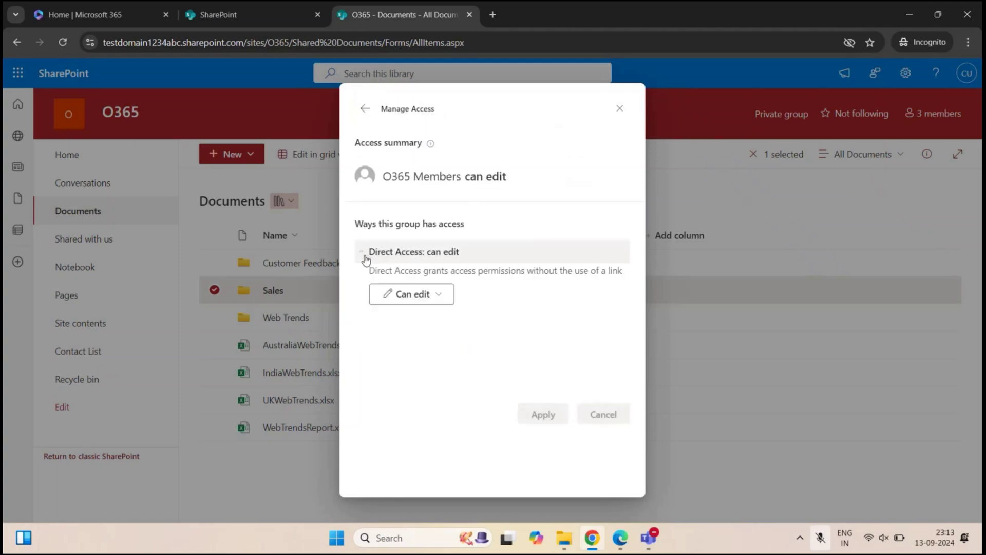
left_click(417, 303)
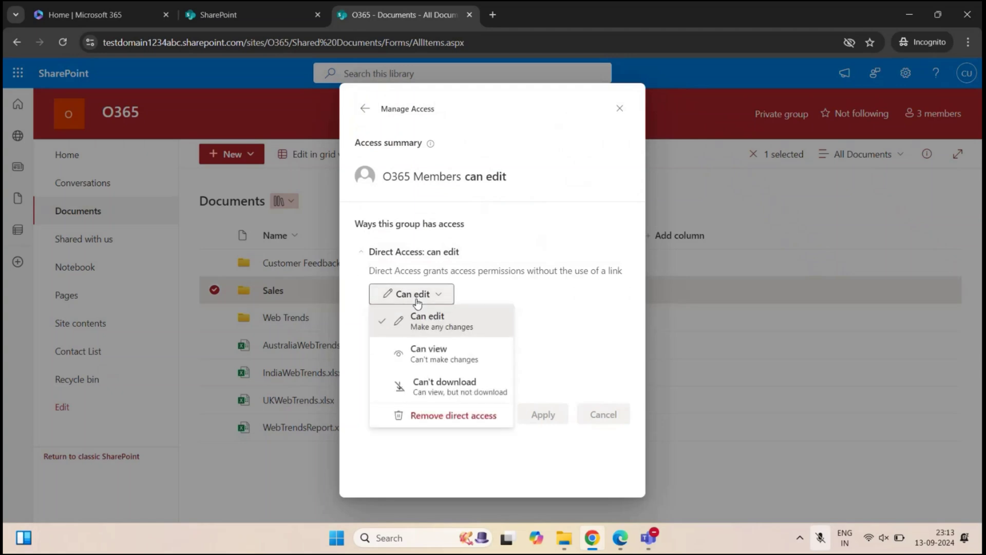
left_click(447, 416)
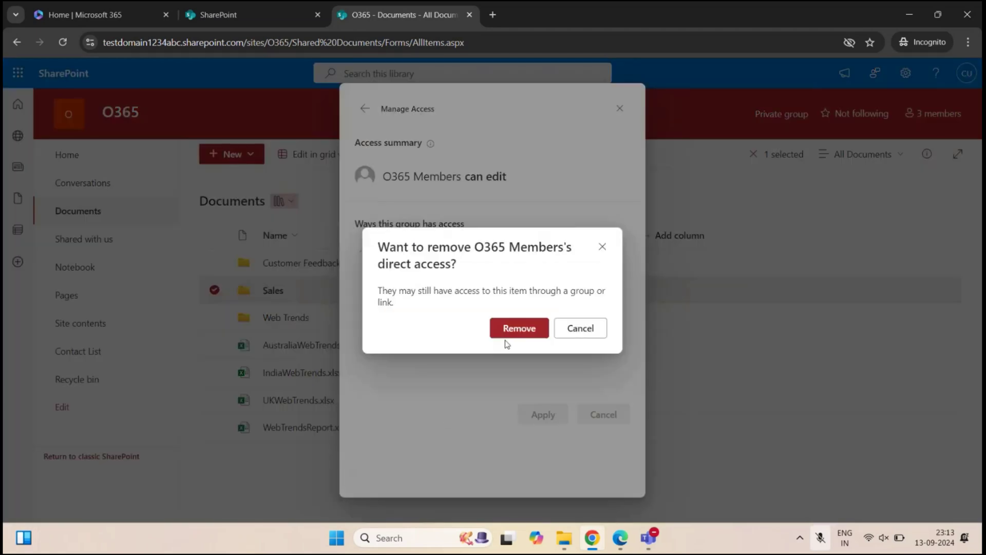
left_click(520, 329)
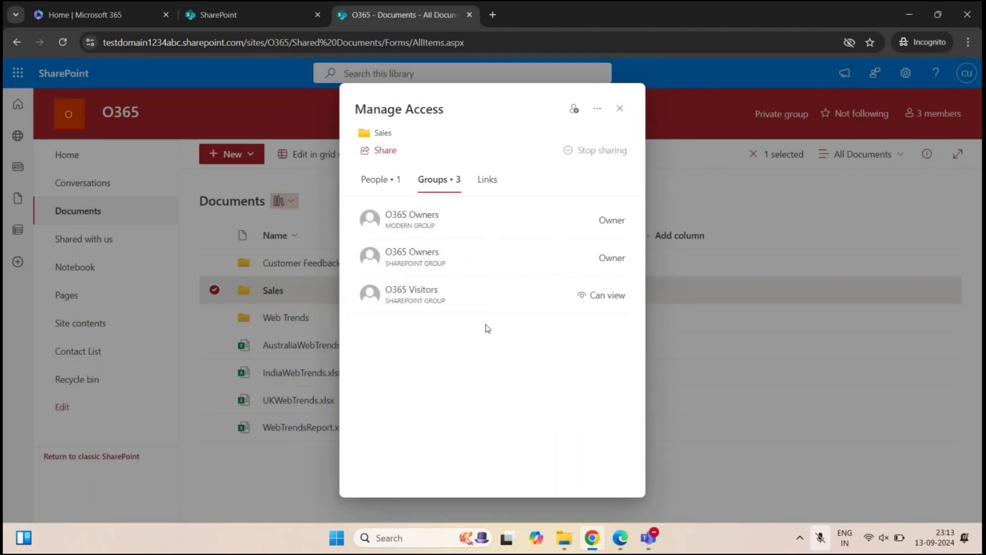
Step: Remove the O365 Visitors group's direct access to the Sales folder and close its access management
left_click(470, 299)
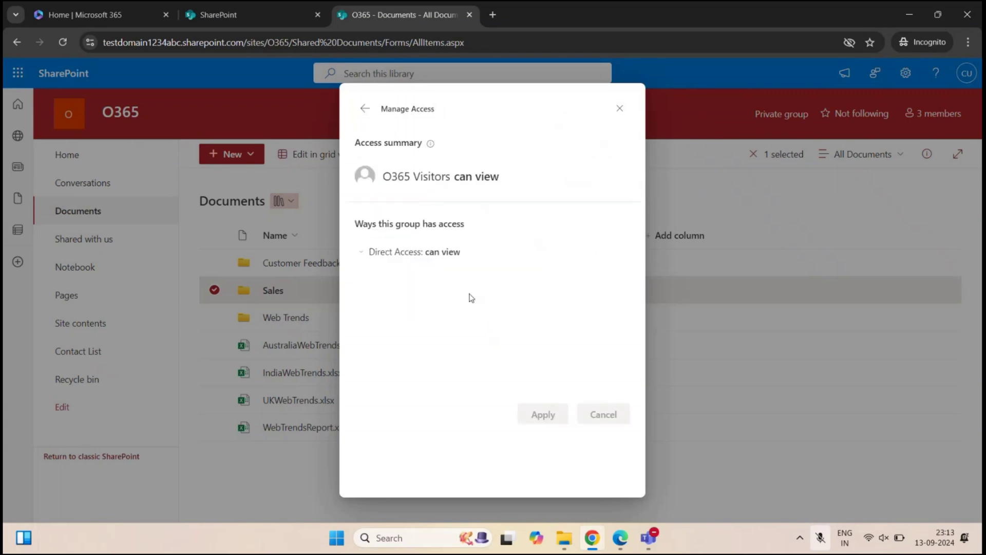
left_click(367, 257)
left_click(419, 295)
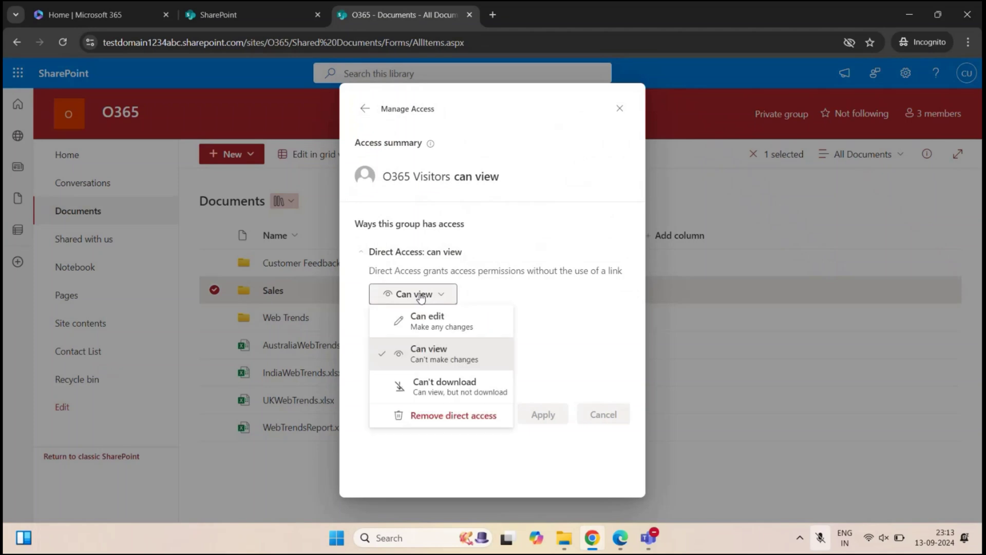
left_click(451, 417)
left_click(508, 328)
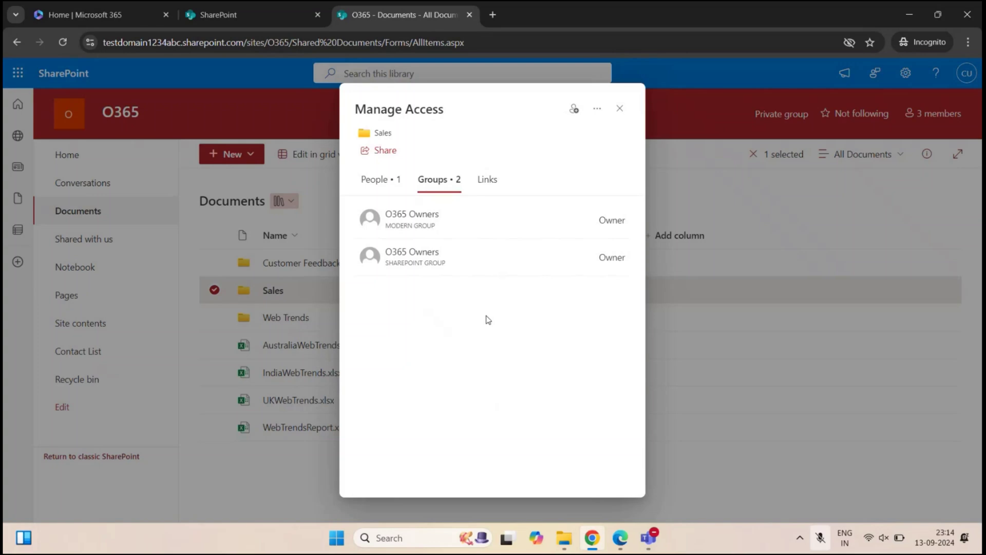
left_click(620, 110)
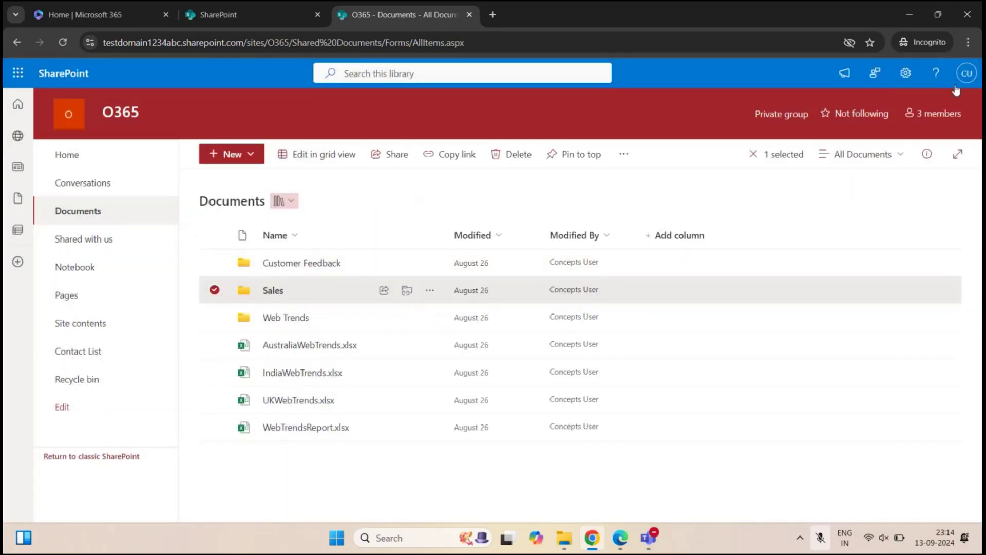
Step: Reopen the Documents library's permissions page and examine the notice about items with unique permissions
left_click(906, 76)
left_click(814, 198)
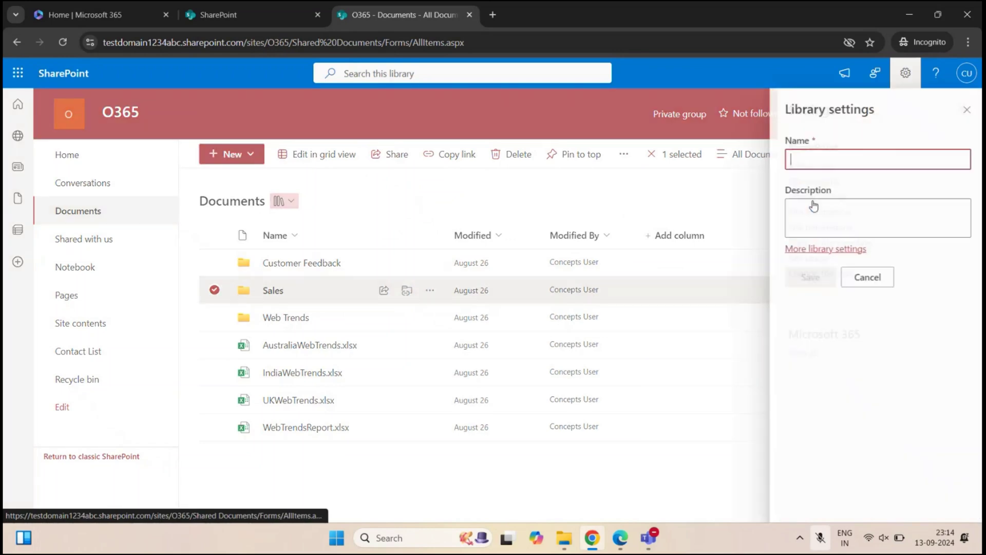
left_click(822, 251)
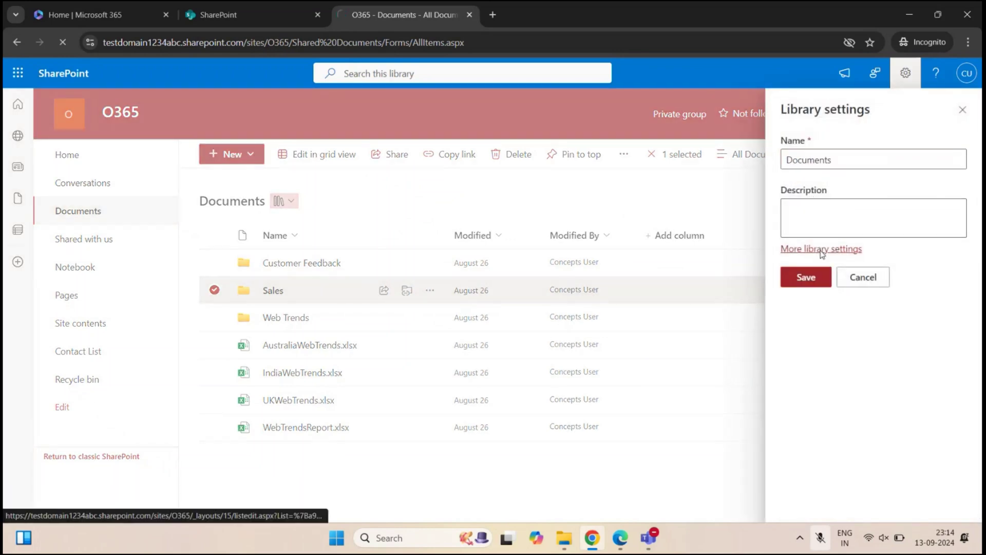
left_click(502, 290)
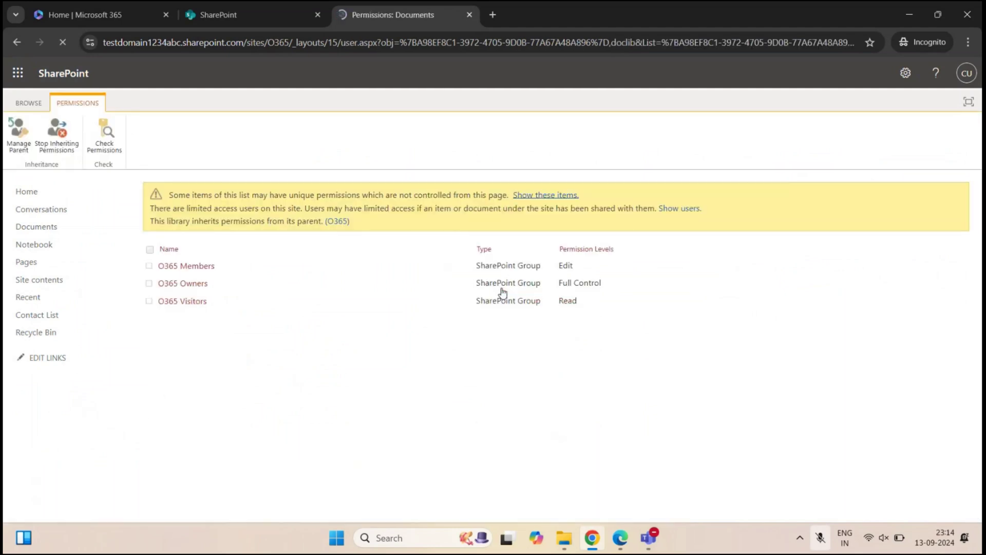
left_click_drag(168, 199, 495, 200)
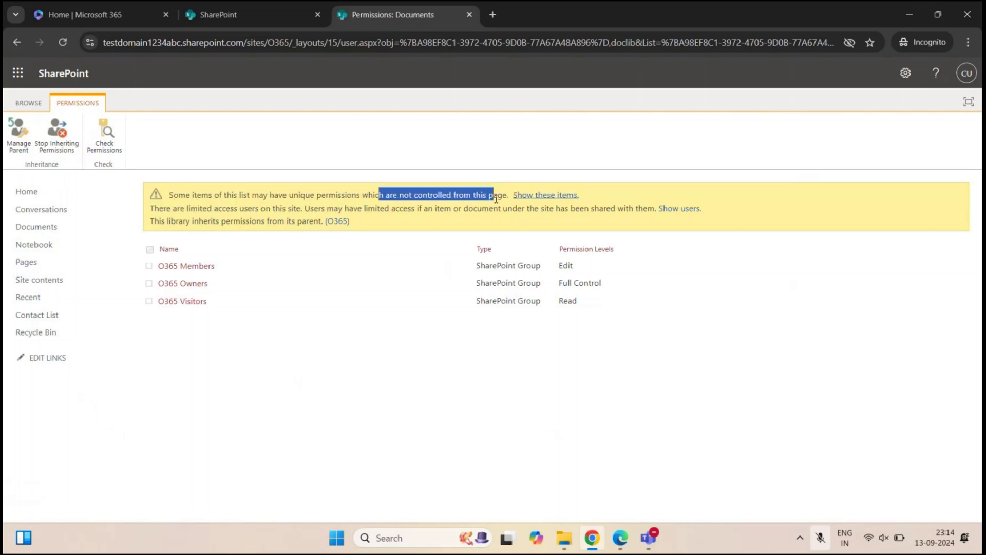
left_click(496, 199)
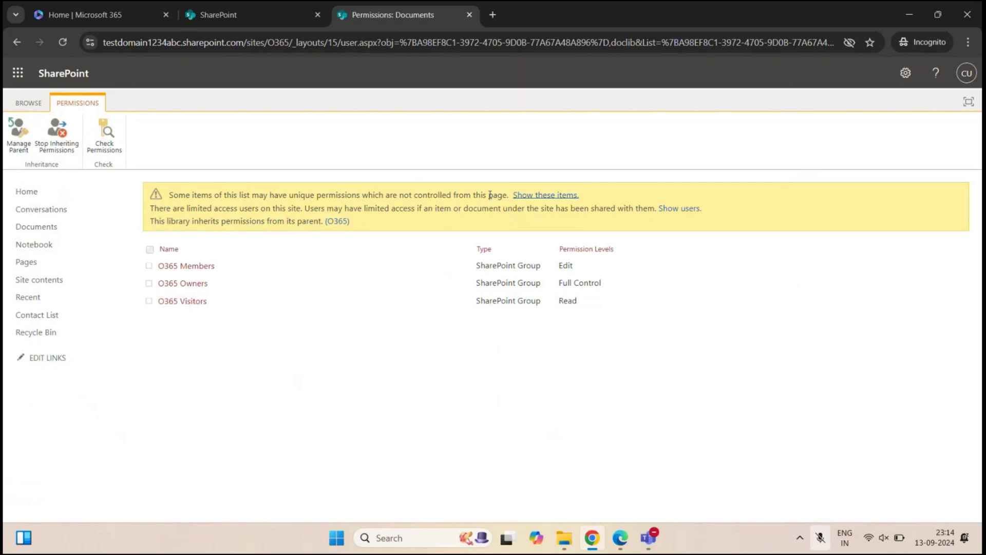
Step: Show the library items that have unique permissions and open the Sales folder's permissions page
left_click(540, 200)
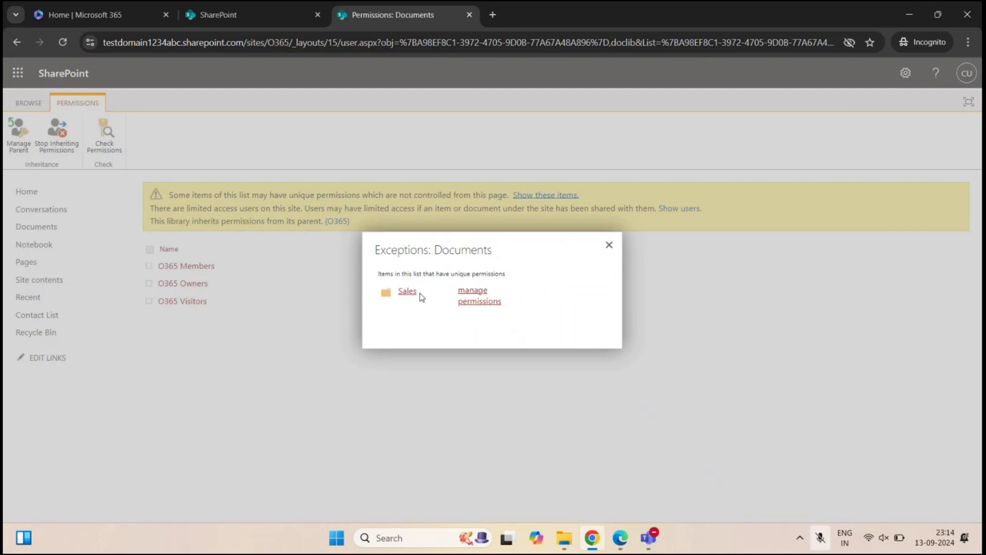
left_click_drag(424, 274, 498, 273)
left_click(497, 273)
left_click(478, 307)
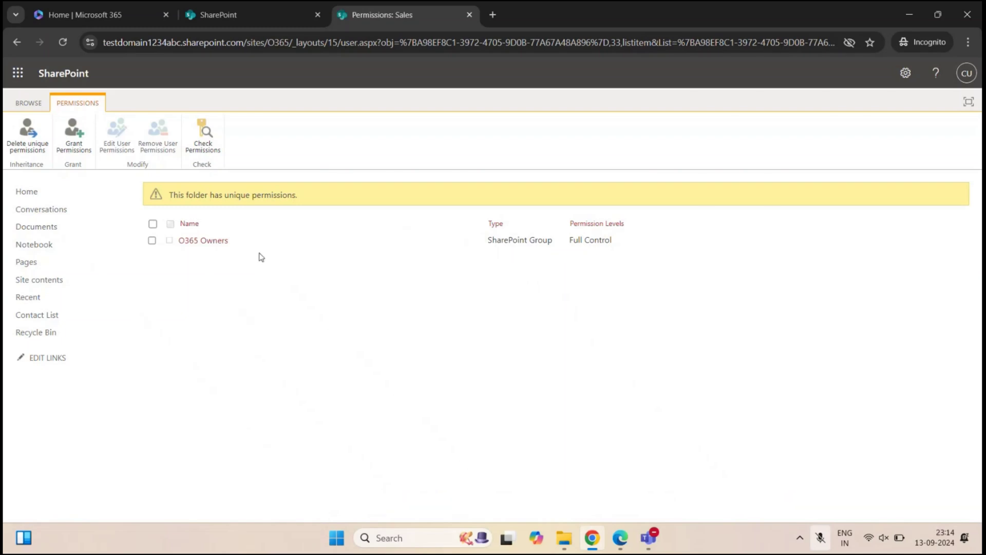
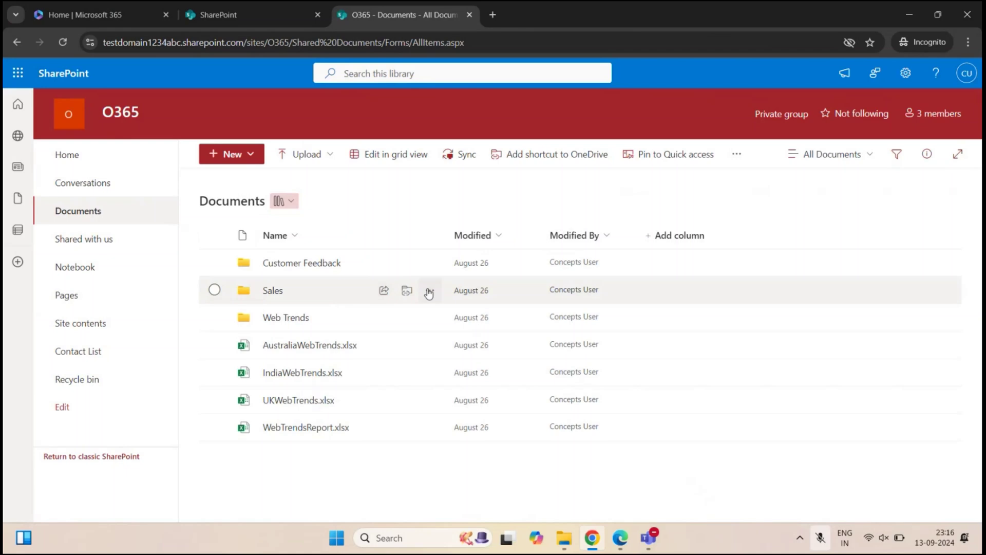
Step: Open the Sales folder's access management, review its groups, and start granting access to the O365 Members group
left_click(429, 293)
left_click(484, 207)
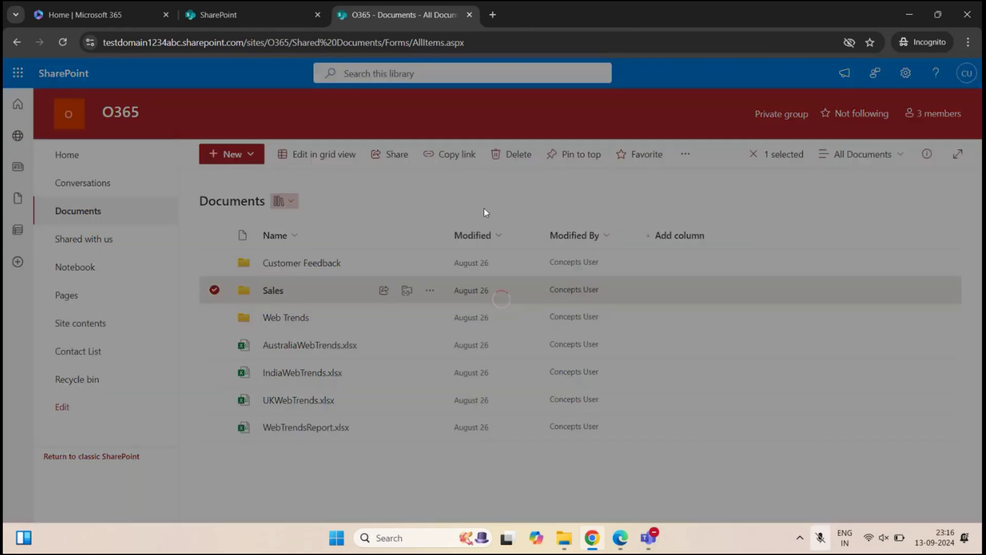
left_click(440, 183)
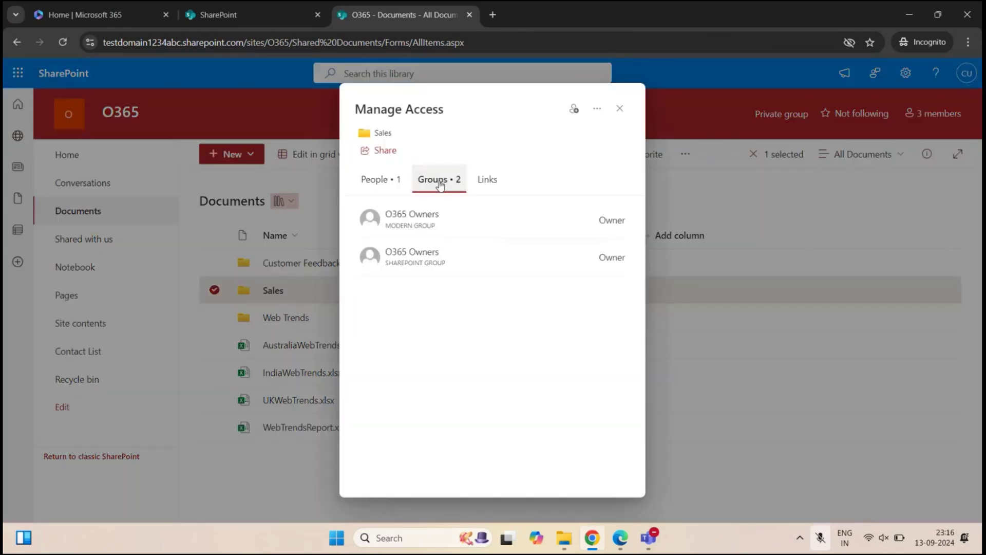
left_click(574, 108)
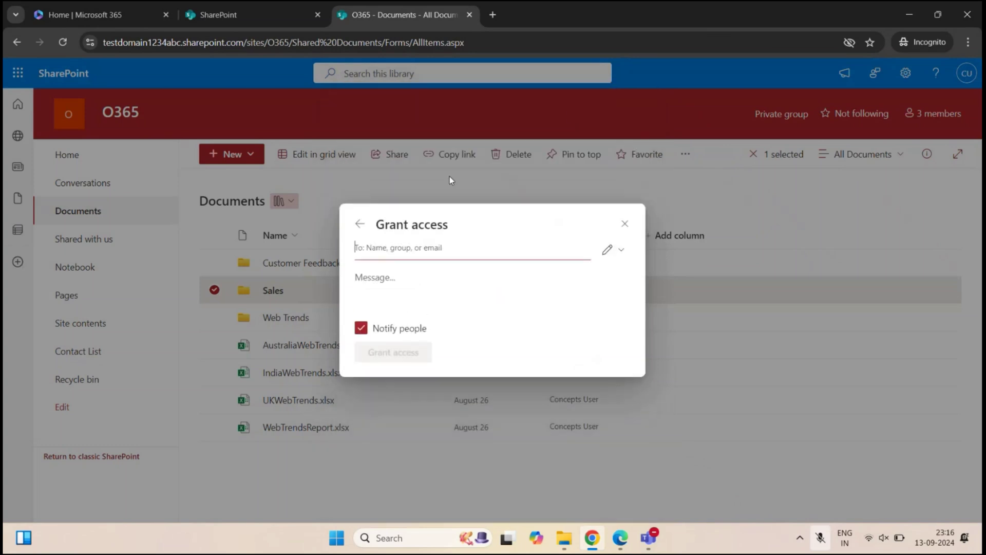
left_click(396, 250)
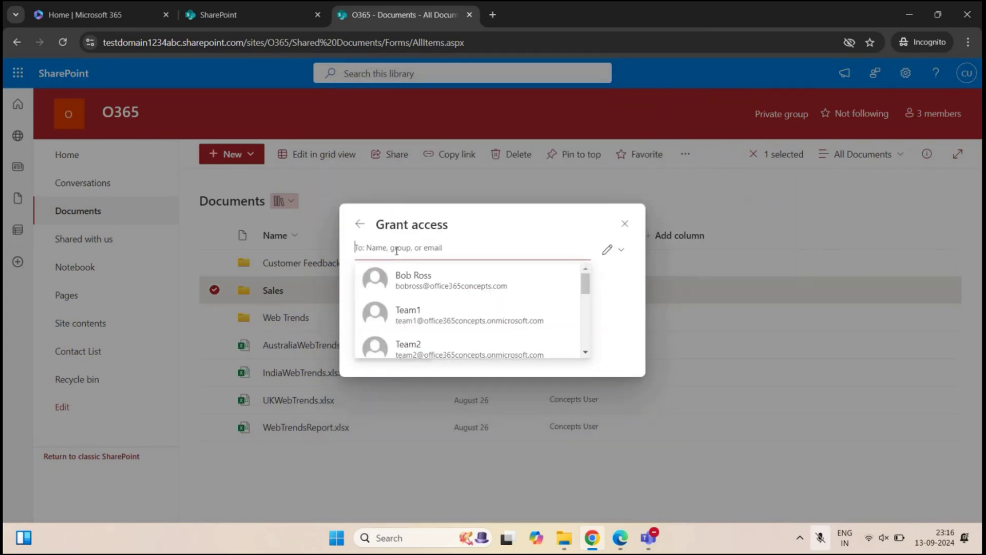
type("o365 ")
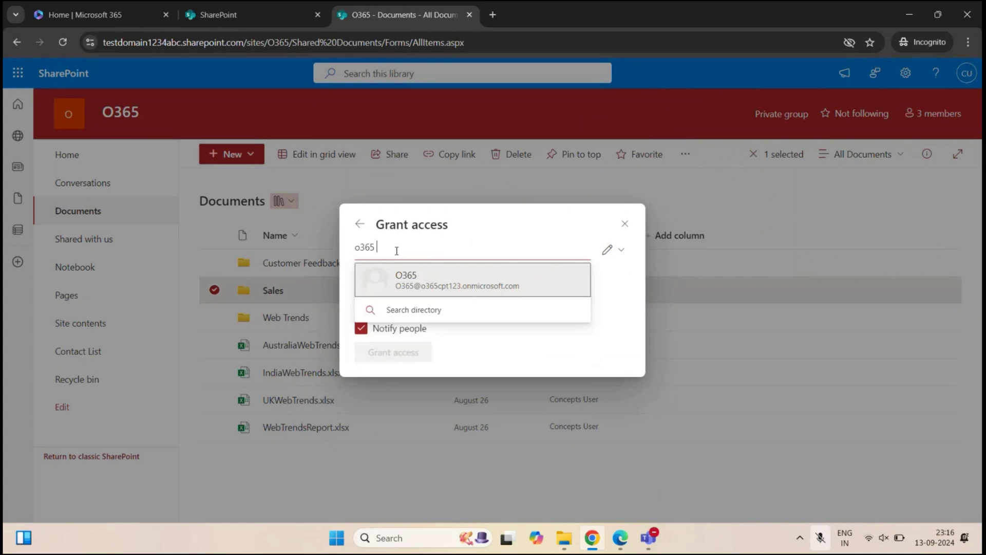
type("members")
left_click(425, 279)
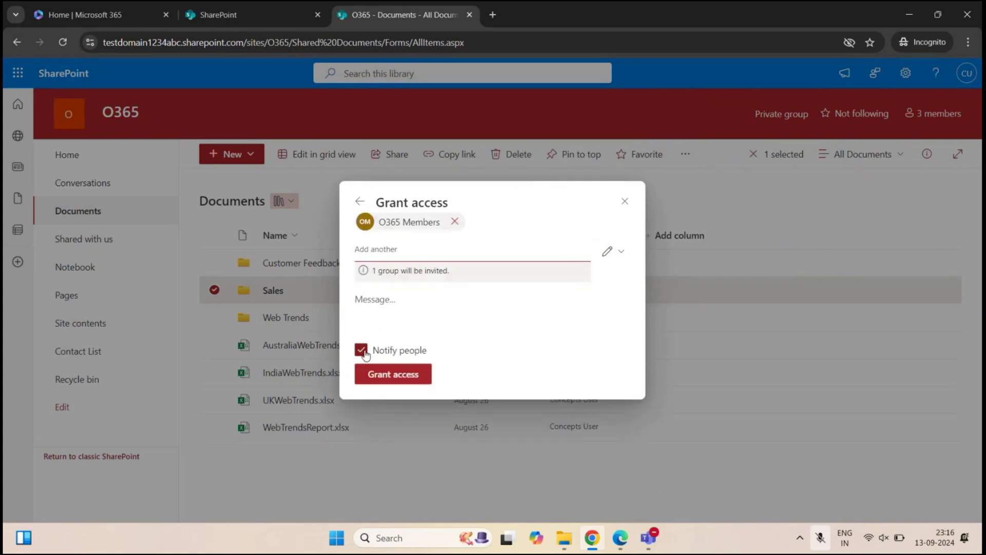
Step: Turn off notifications and grant the O365 Members group edit access to the Sales folder
left_click(366, 353)
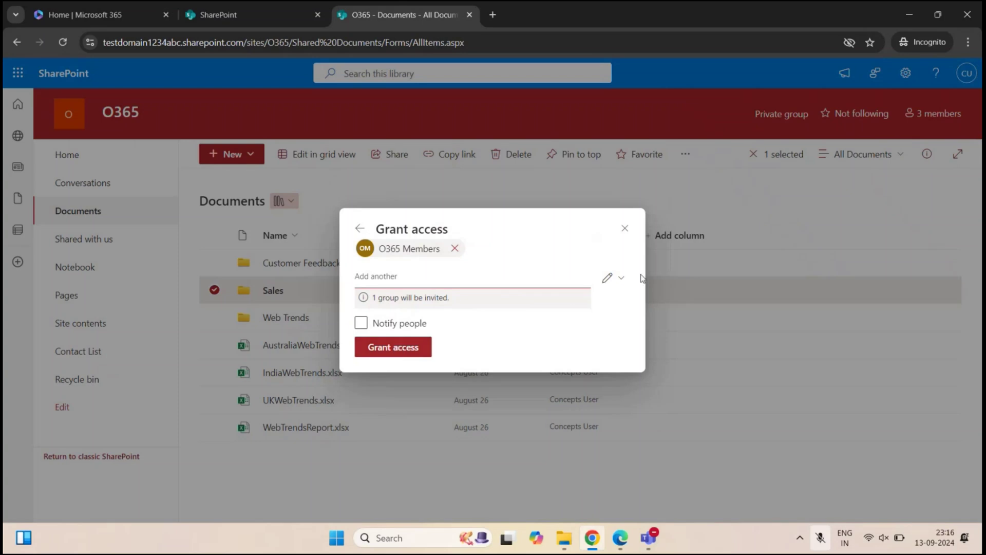
left_click(622, 282)
left_click(476, 305)
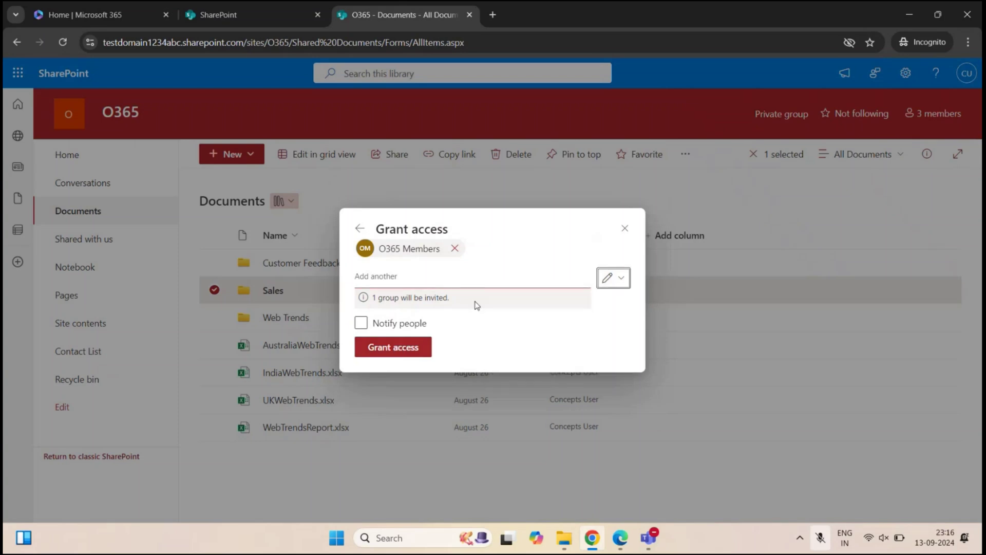
left_click(397, 346)
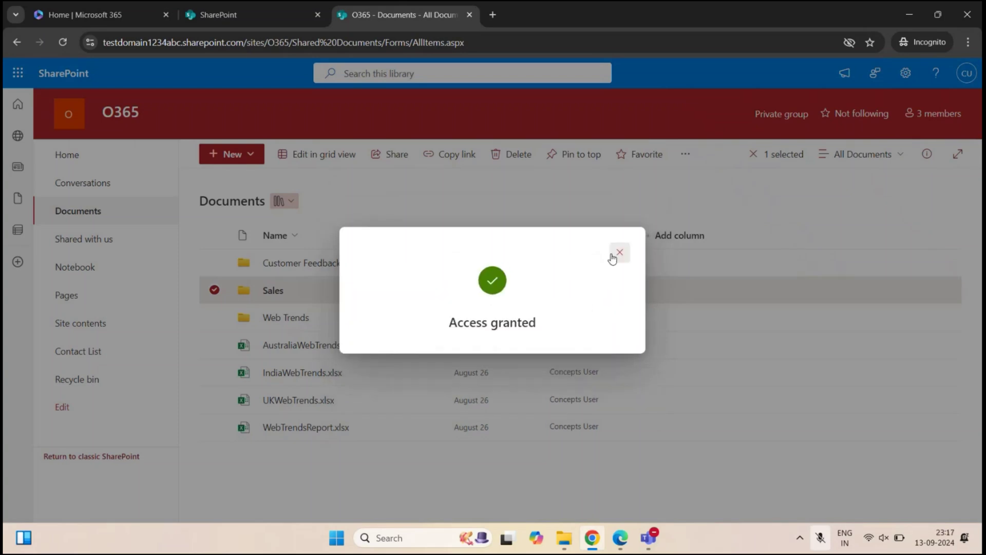
left_click(619, 253)
Step: Reopen the Sales folder's group access list and choose the O365 Visitors group for a new access grant
left_click(430, 292)
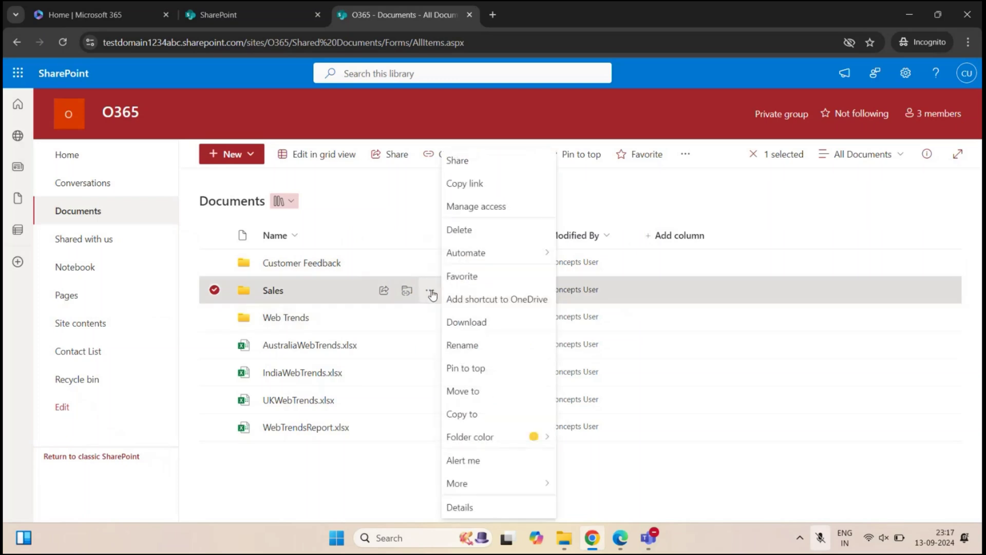
left_click(468, 205)
left_click(439, 197)
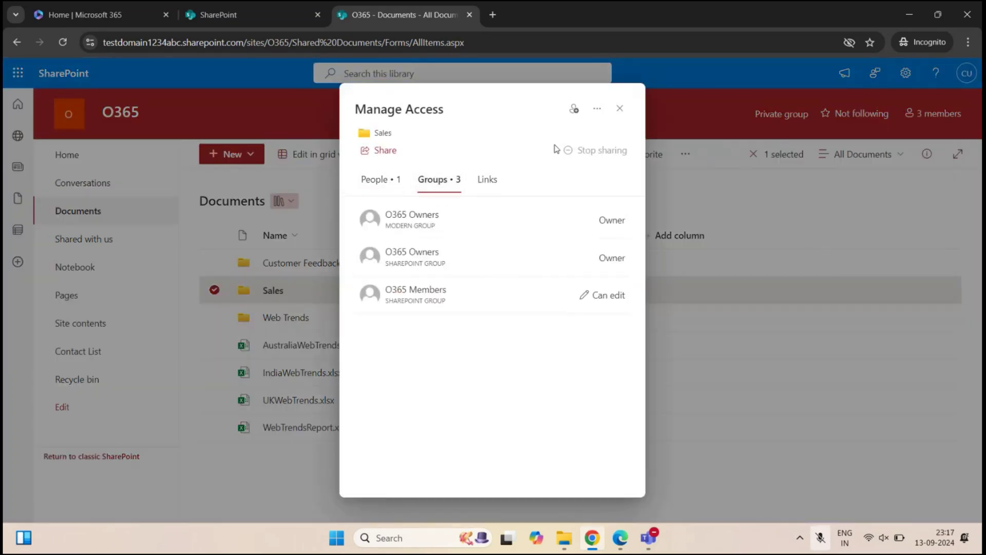
left_click(574, 109)
type("o365 visitors")
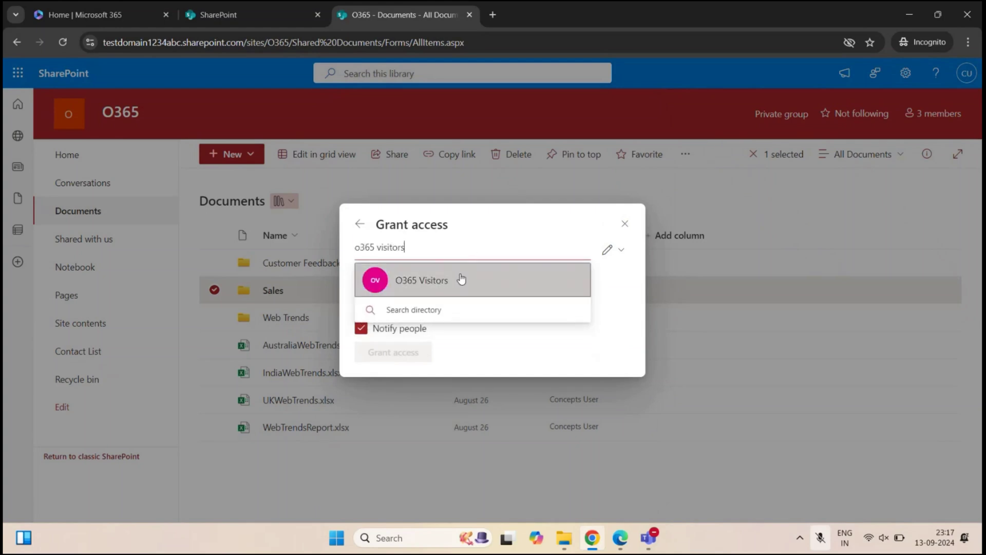
left_click(459, 279)
Step: Grant the O365 Visitors group "Can view" access to the Sales folder without notifying people
left_click(618, 257)
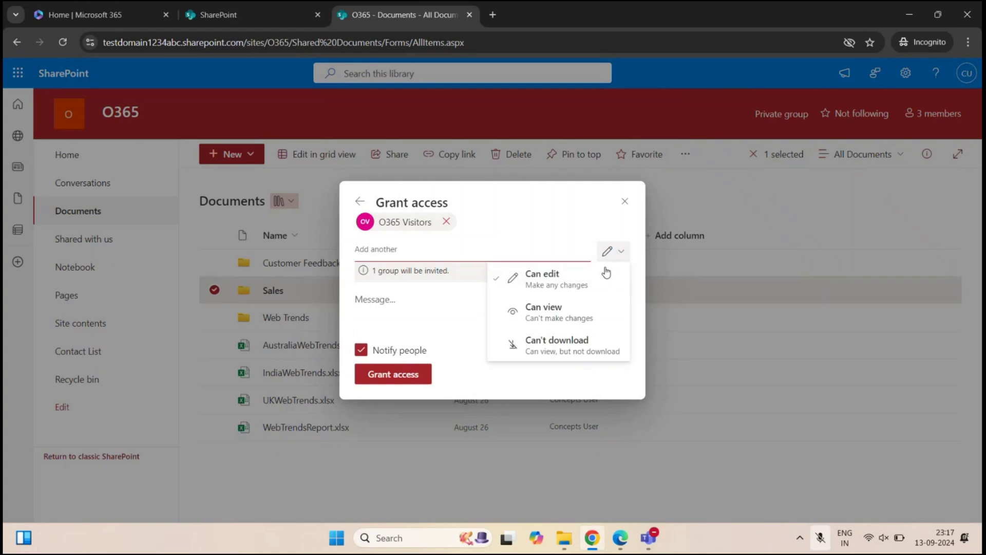
left_click(565, 308)
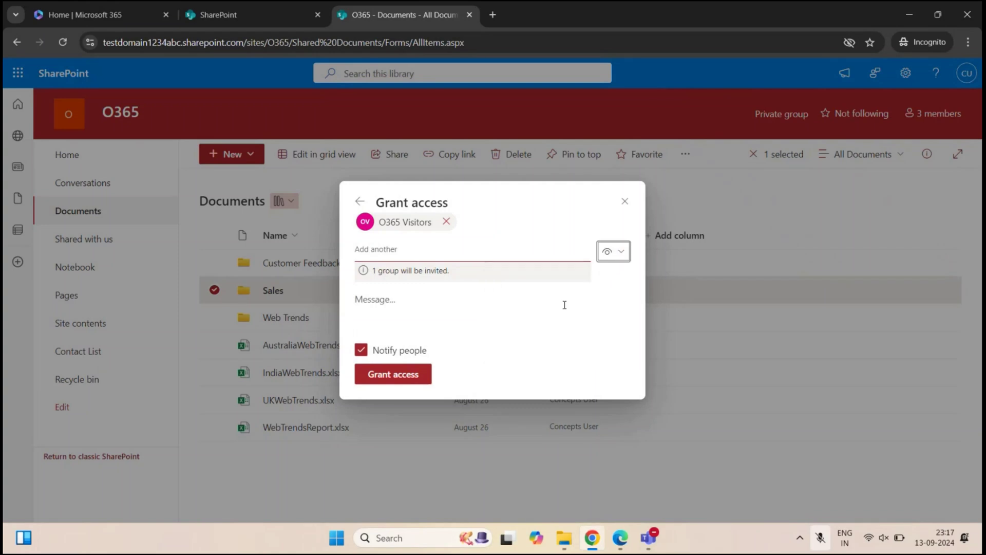
left_click(361, 350)
left_click(393, 347)
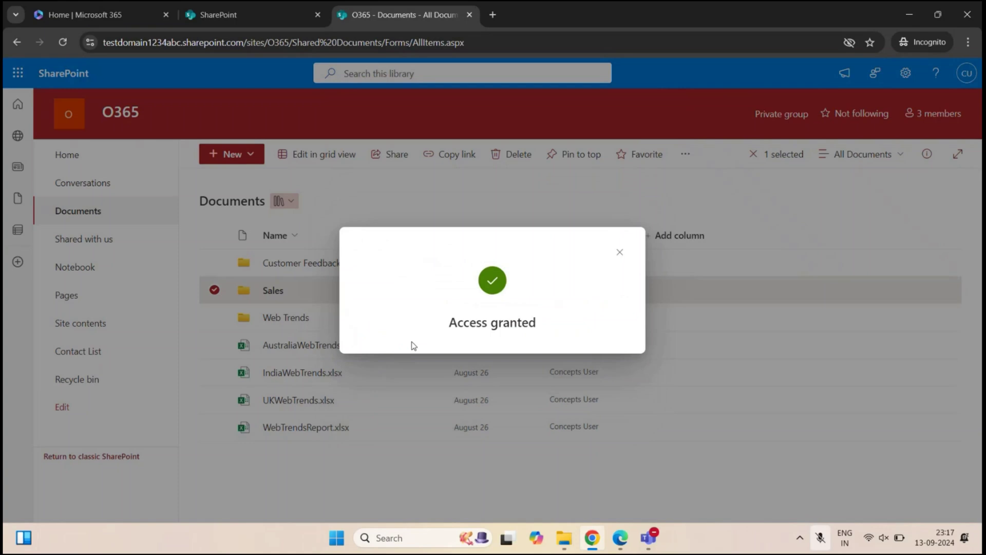
left_click(621, 253)
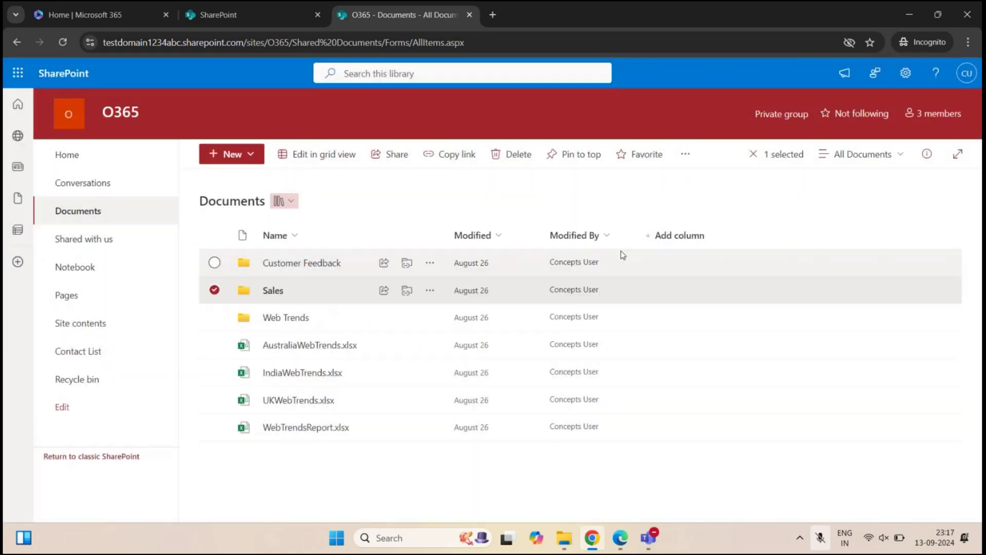
Step: Switch to Edge, reopen the O365 site's Documents library and check whether the other account can open the Sales folder
left_click(620, 537)
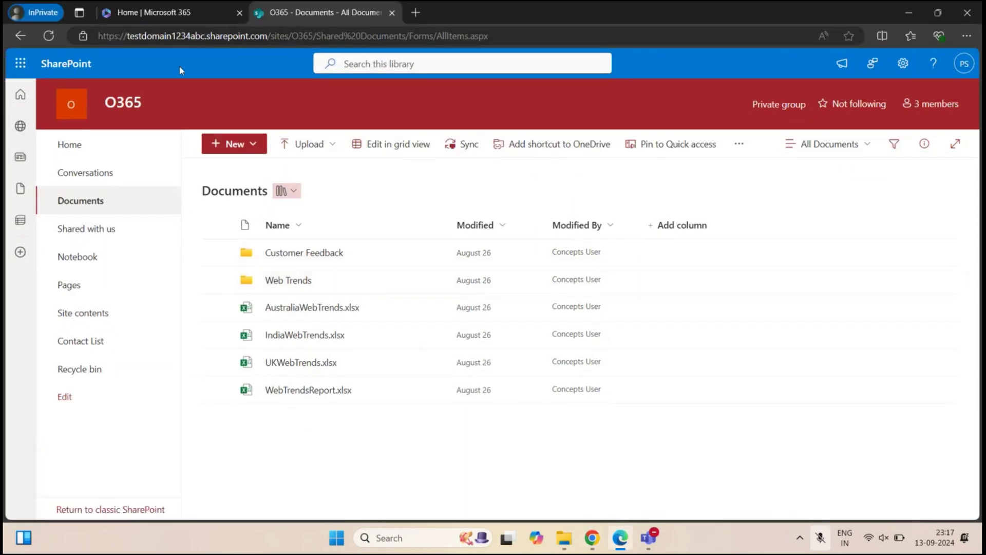
left_click(76, 152)
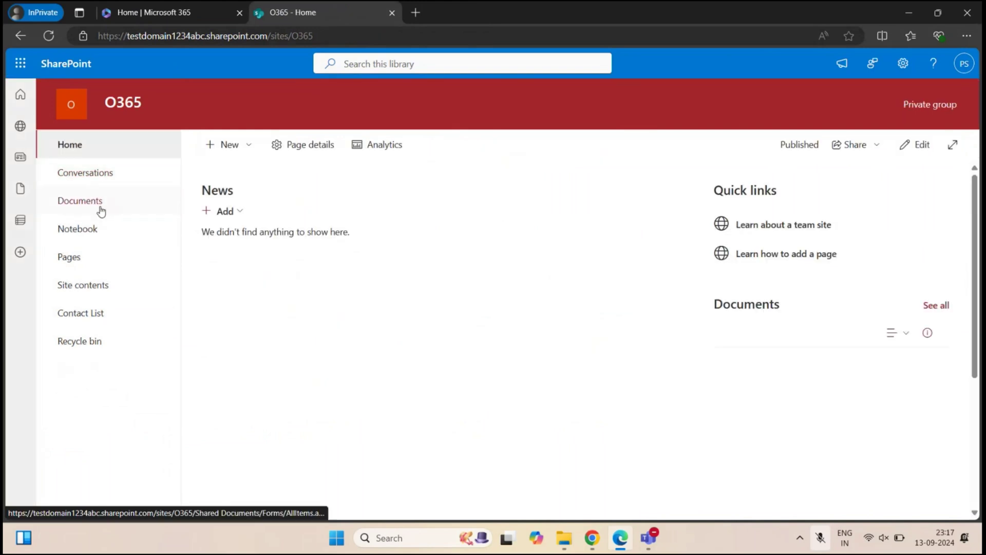
left_click(101, 211)
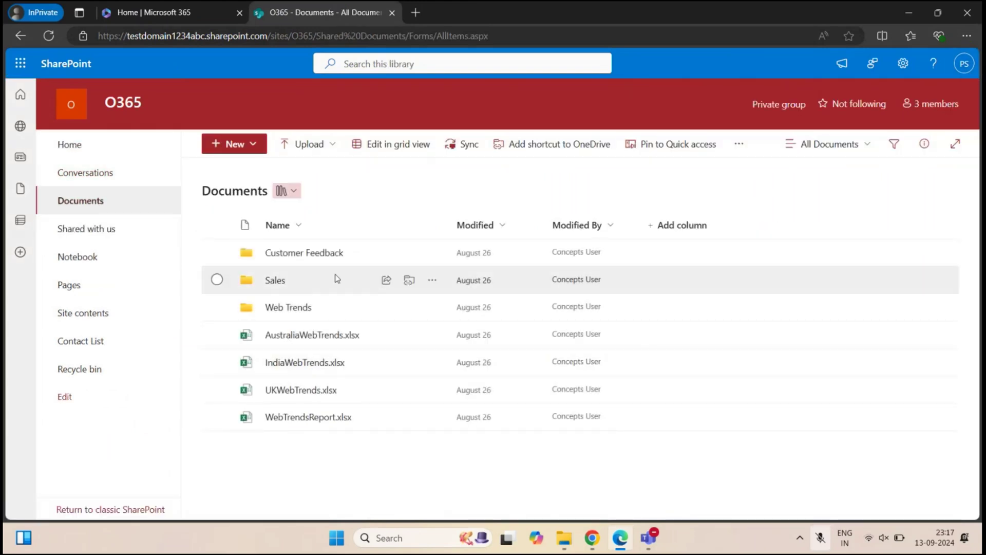
left_click(276, 282)
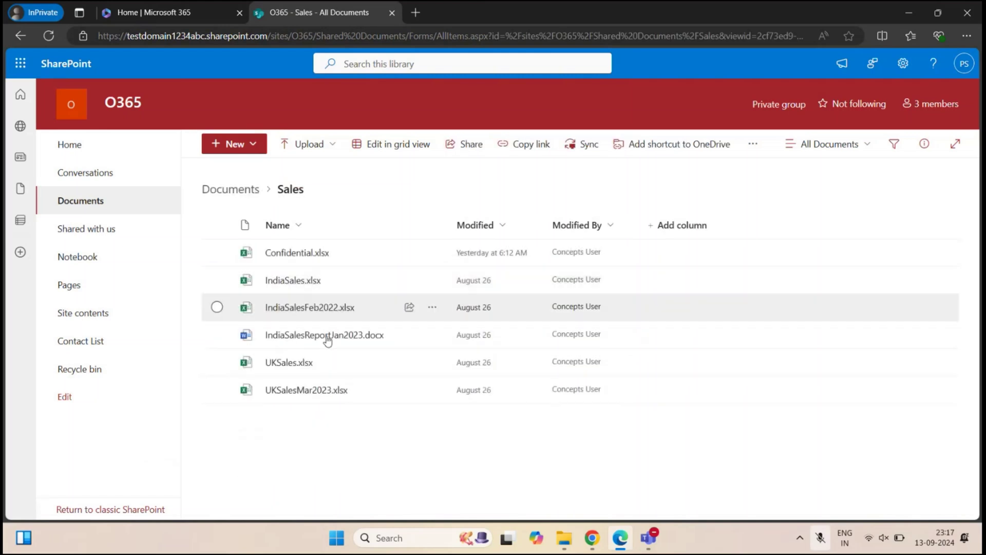
left_click(19, 36)
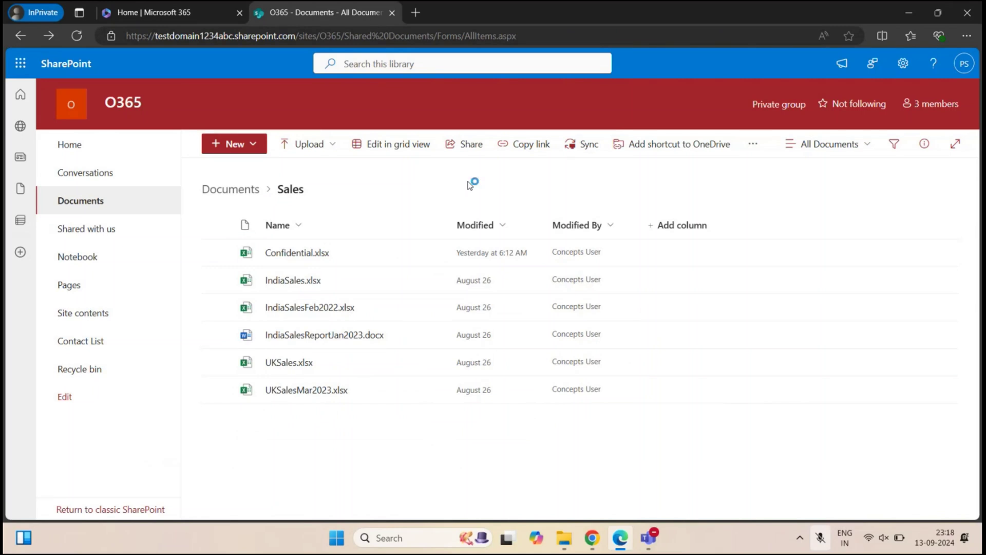
Step: Switch to Chrome, open the Sales folder's advanced permission settings and highlight the notice about unique permissions
left_click(591, 538)
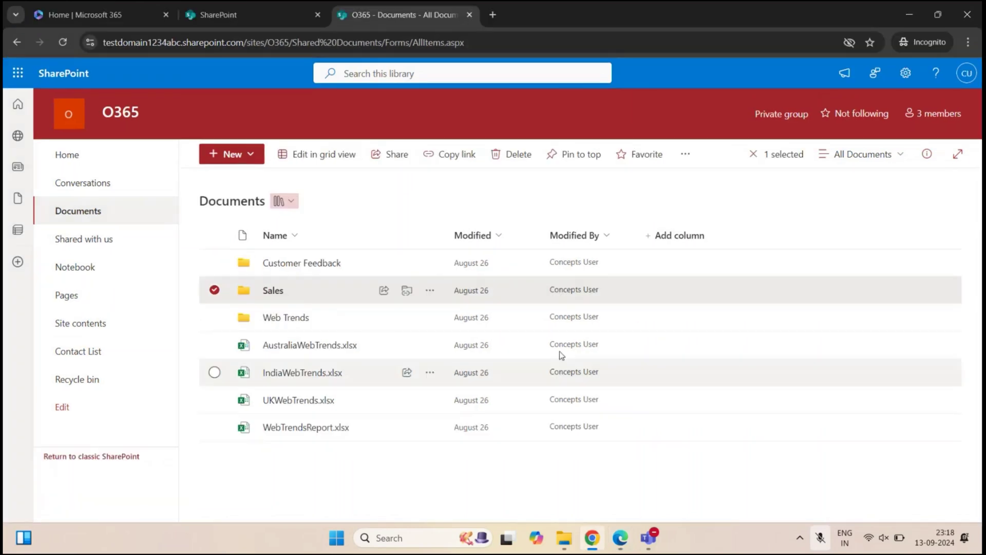
left_click(487, 183)
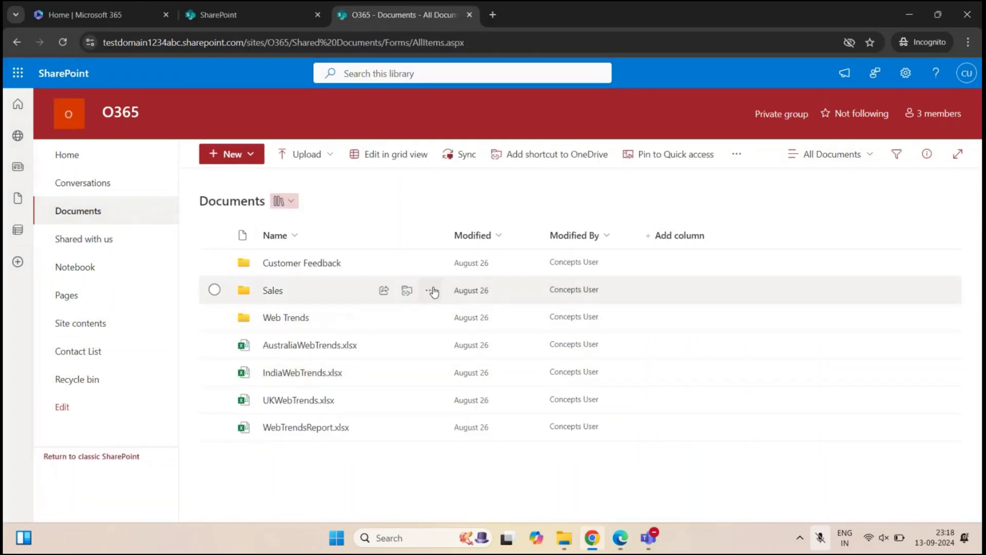
left_click(432, 291)
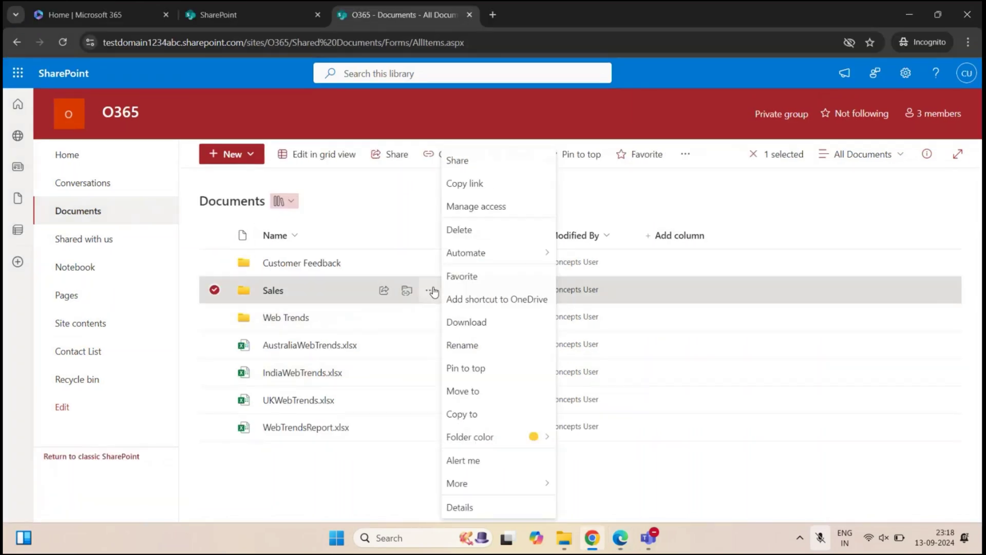
left_click(486, 211)
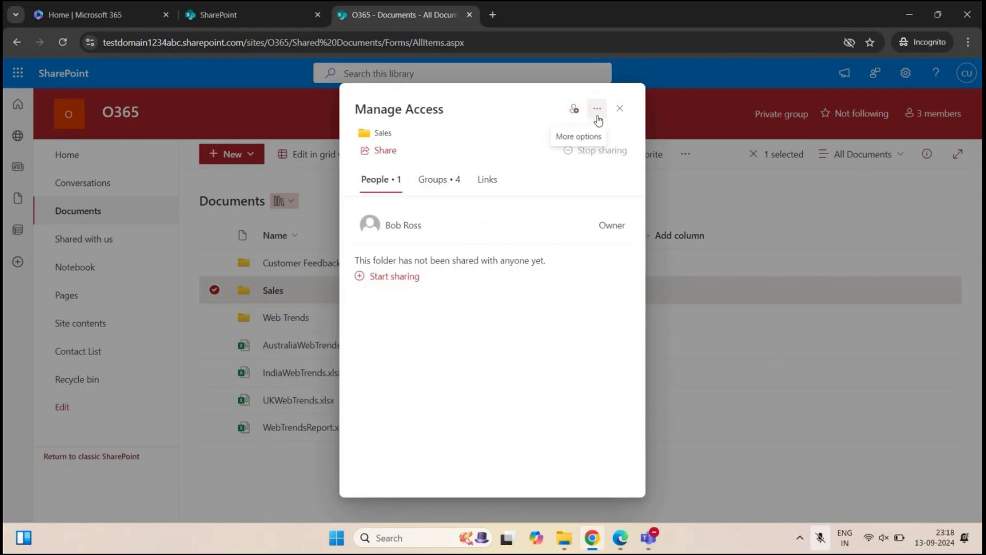
left_click(597, 116)
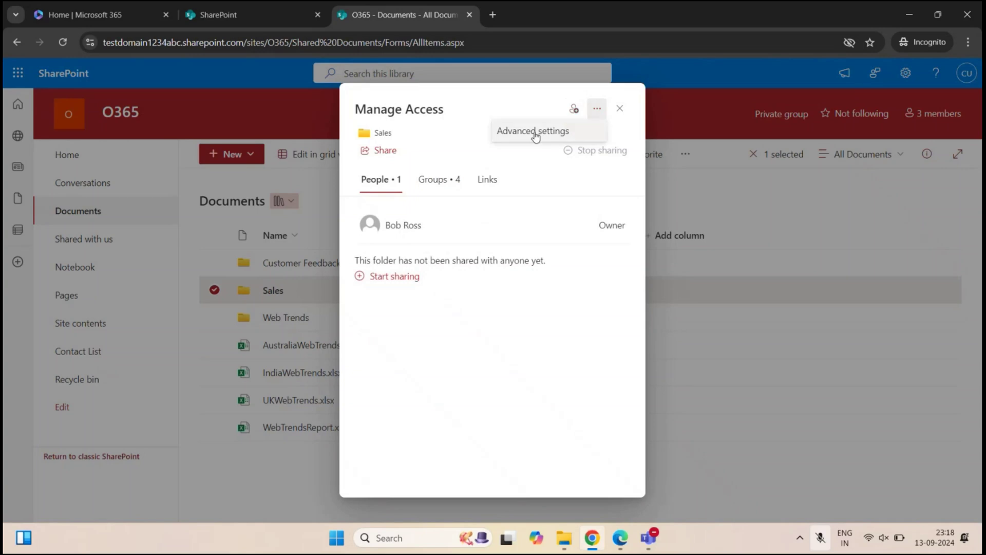
left_click(534, 132)
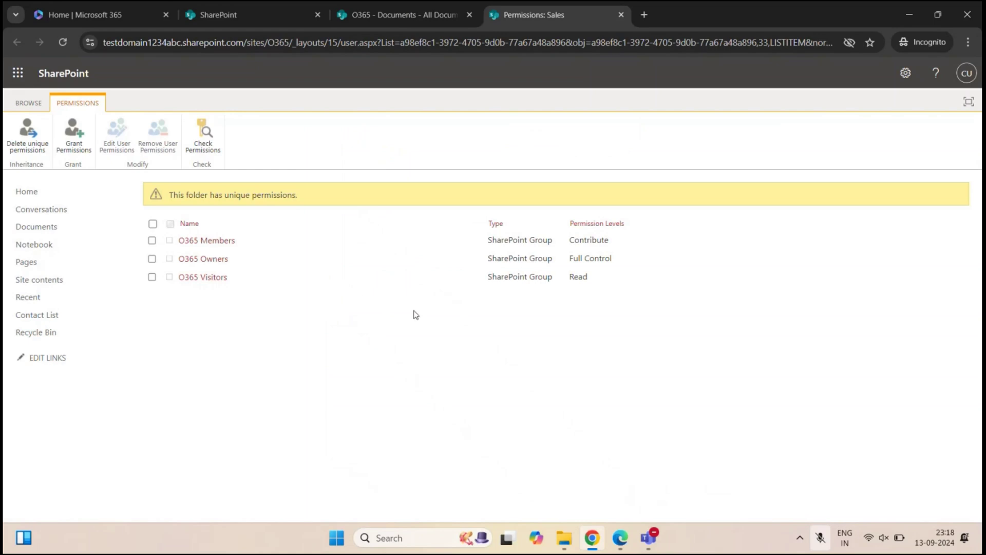
left_click_drag(169, 195, 333, 198)
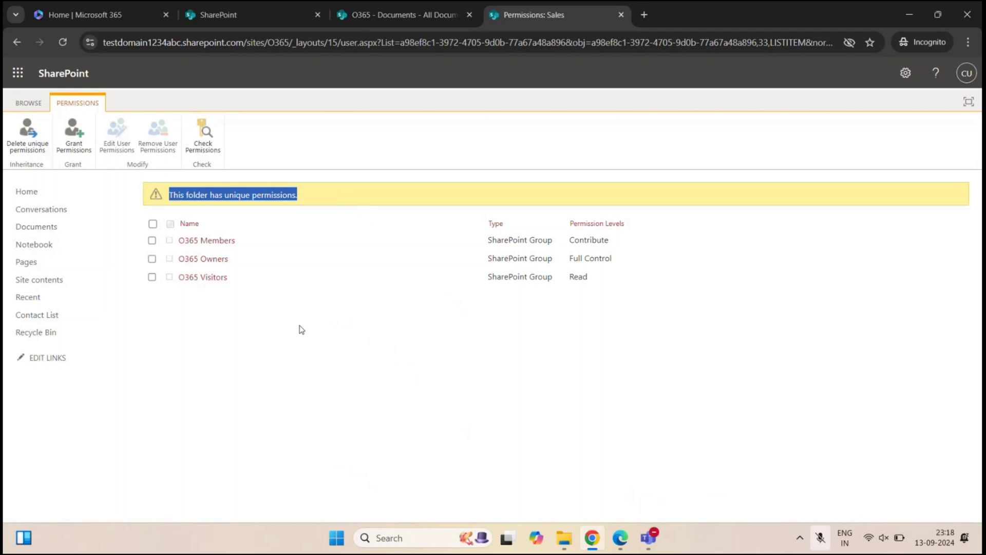
left_click(302, 329)
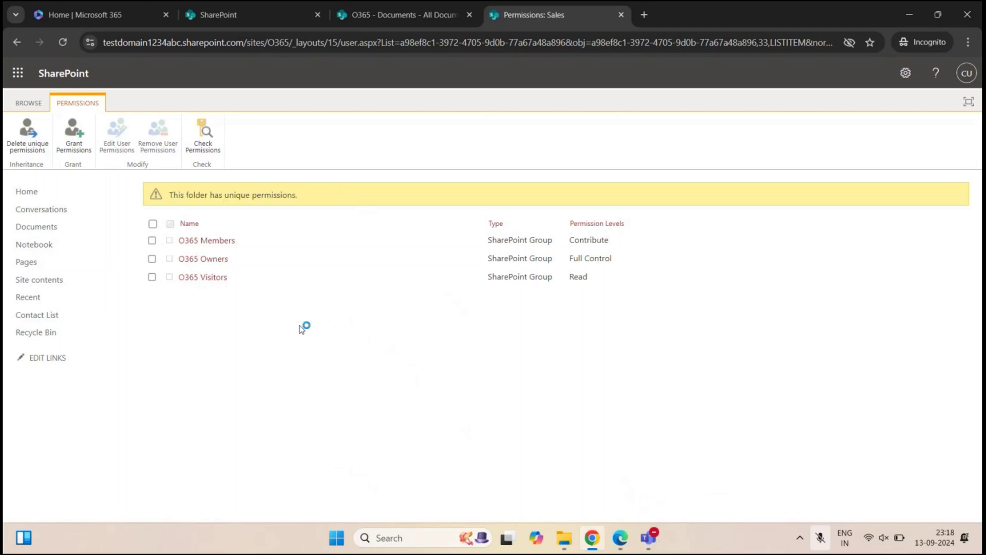
Step: Remove all permissions of the O365 Members and O365 Visitors groups from the Sales folder
left_click(152, 240)
left_click(150, 143)
left_click(547, 150)
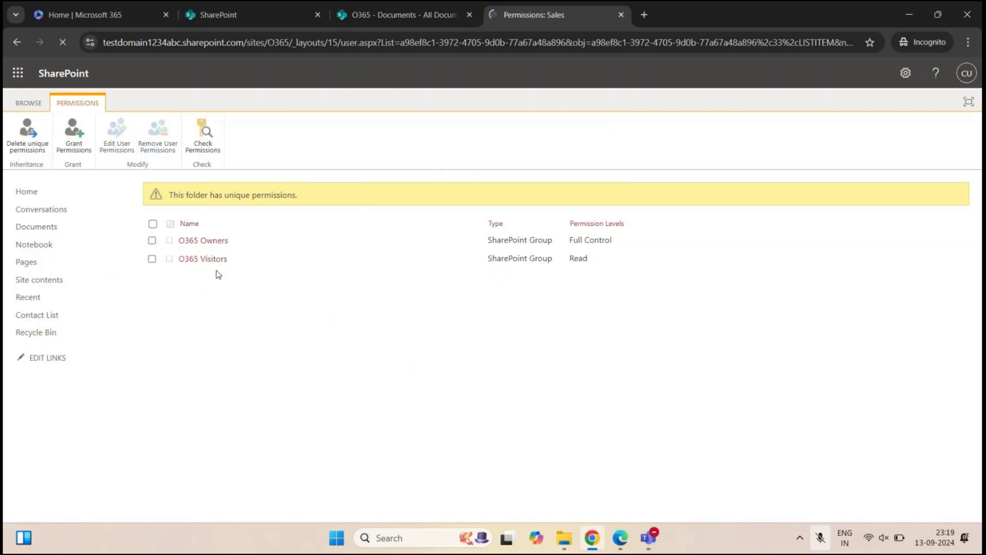
left_click(152, 259)
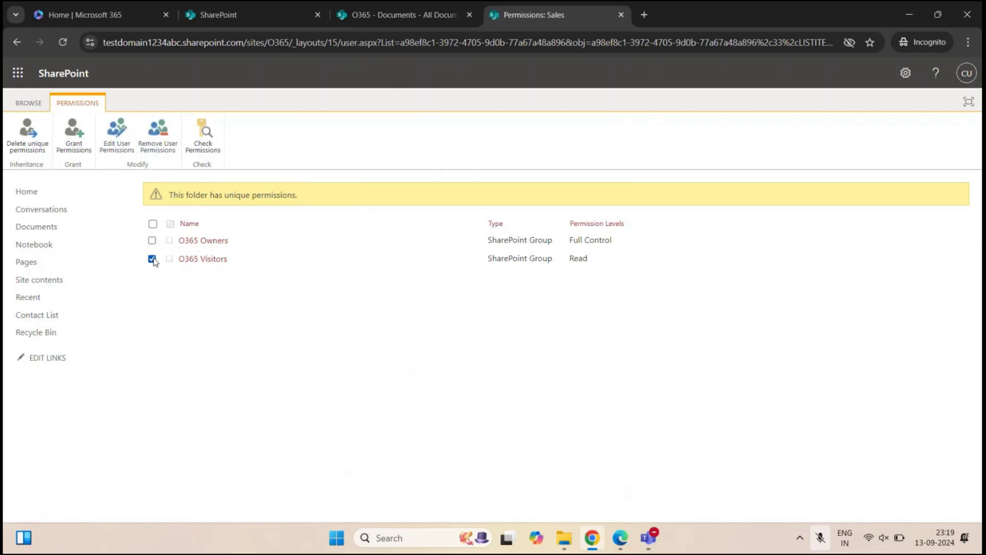
left_click(165, 141)
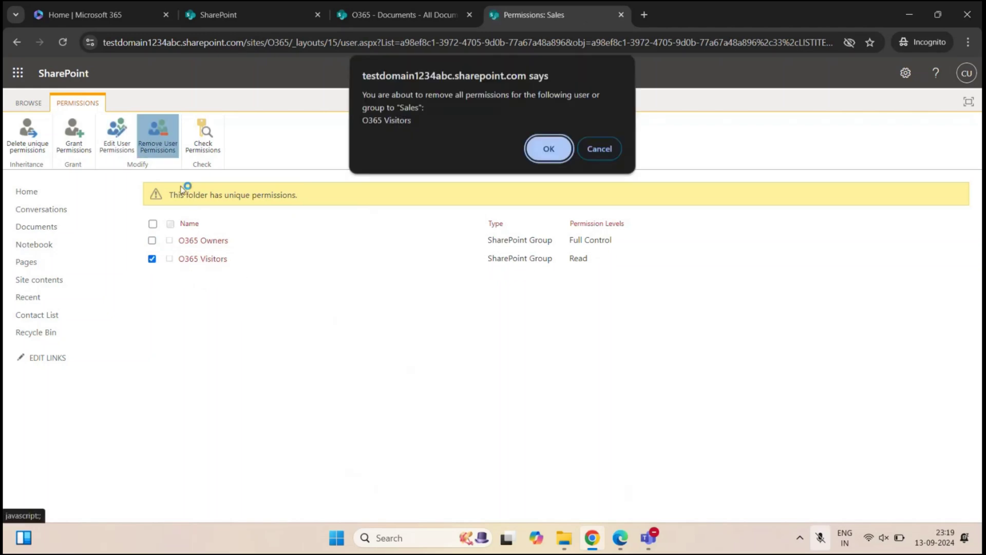
left_click(540, 146)
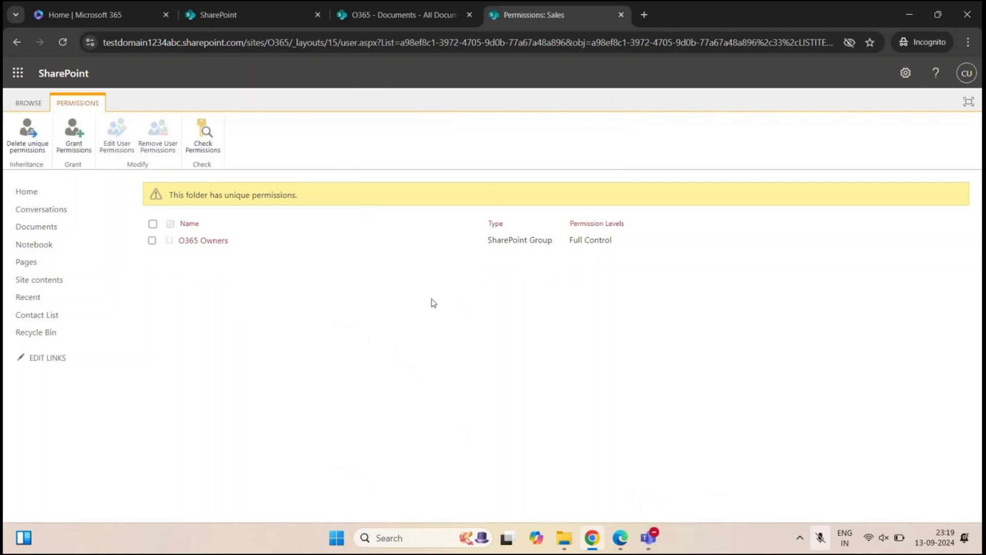
Step: Switch to Edge and reload the Documents library to check whether the Sales folder is listed for the other account
left_click(619, 536)
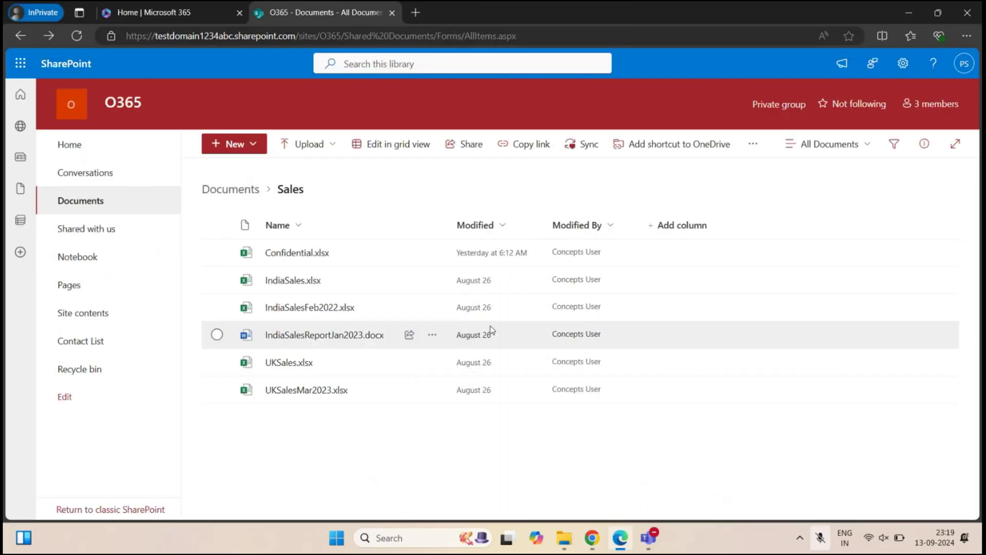
left_click(76, 40)
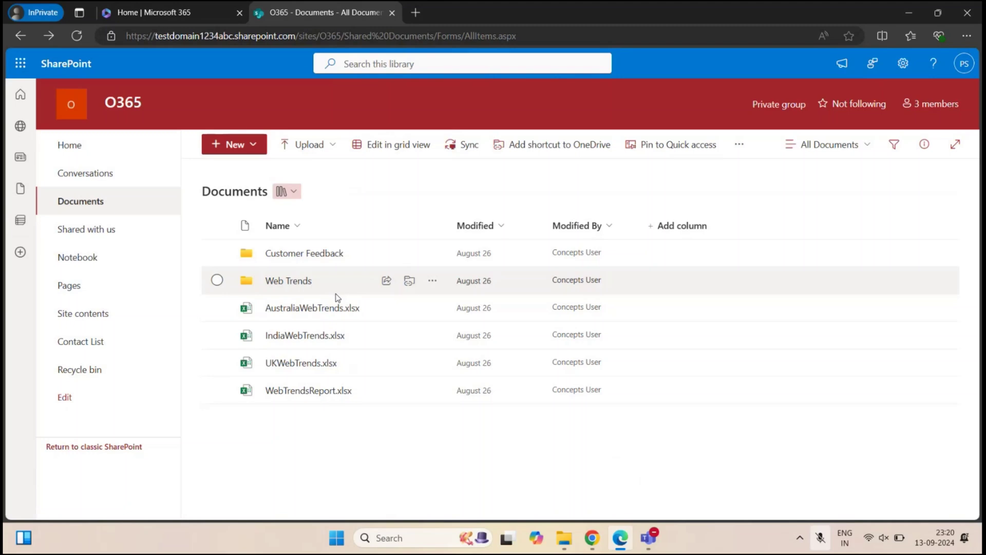
Step: Switch to Chrome and share the Sales folder and its contents with the other account's user, granting Edit permission with an email invitation
left_click(592, 538)
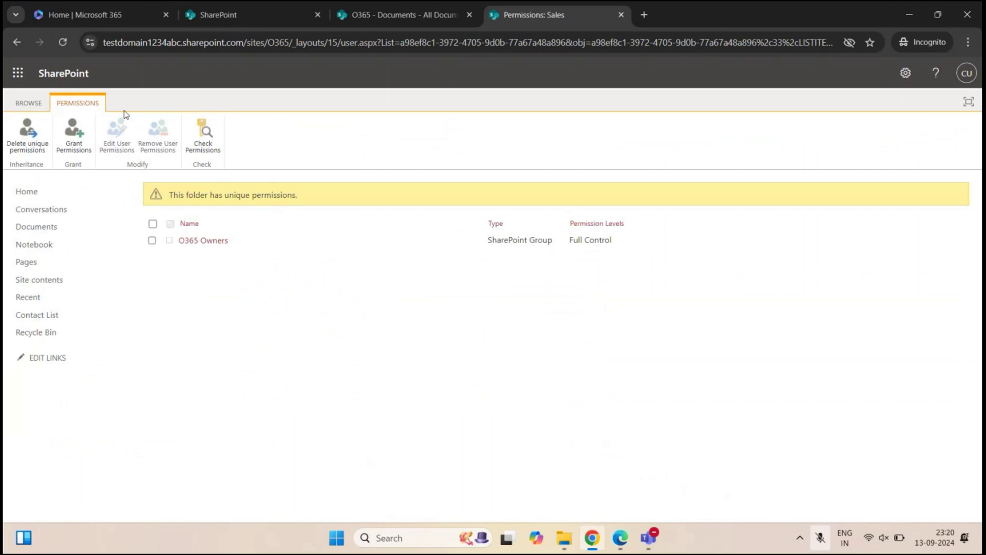
left_click(73, 134)
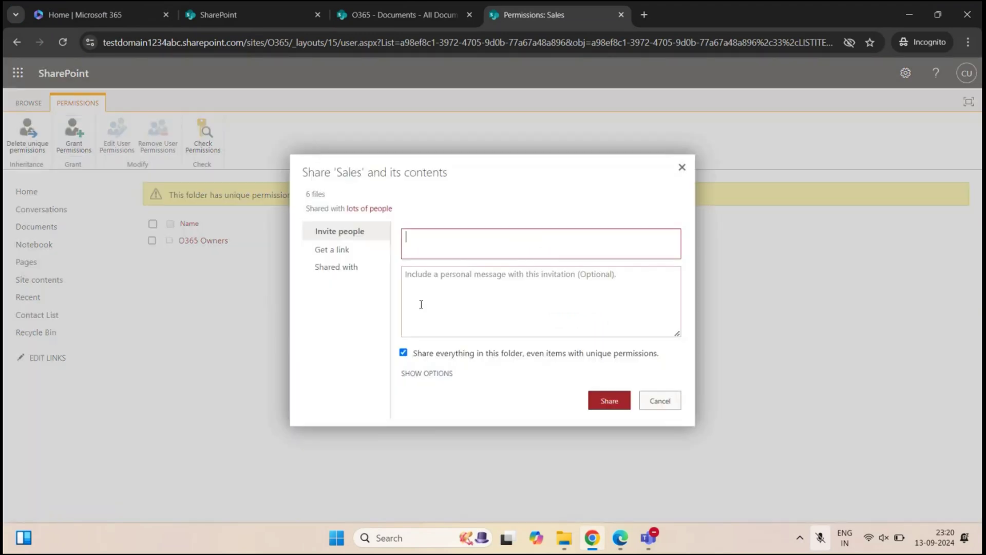
type("peter")
left_click(423, 268)
left_click(426, 374)
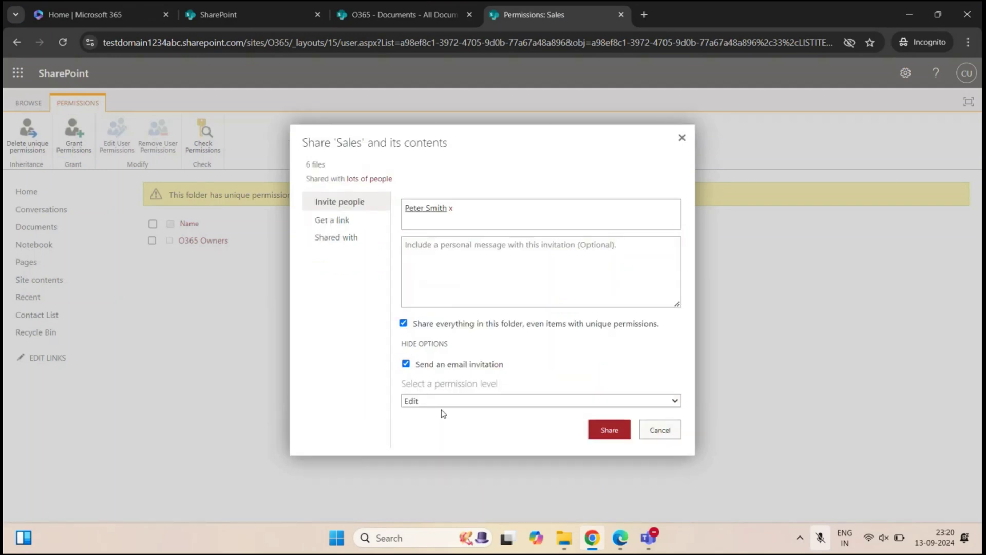
left_click(611, 433)
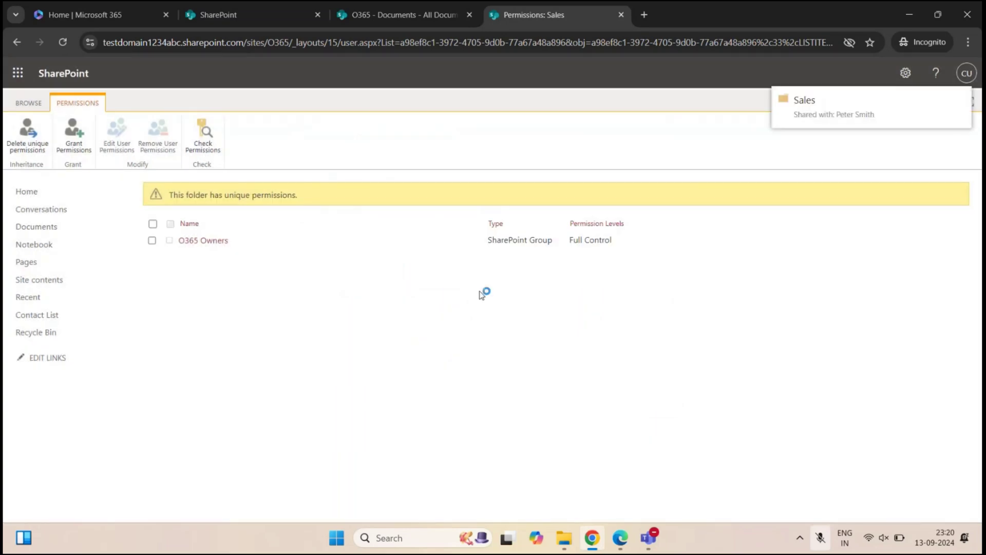
Step: Switch to Edge, reload the Documents library and open the Sales folder to check the other account's access
left_click(620, 539)
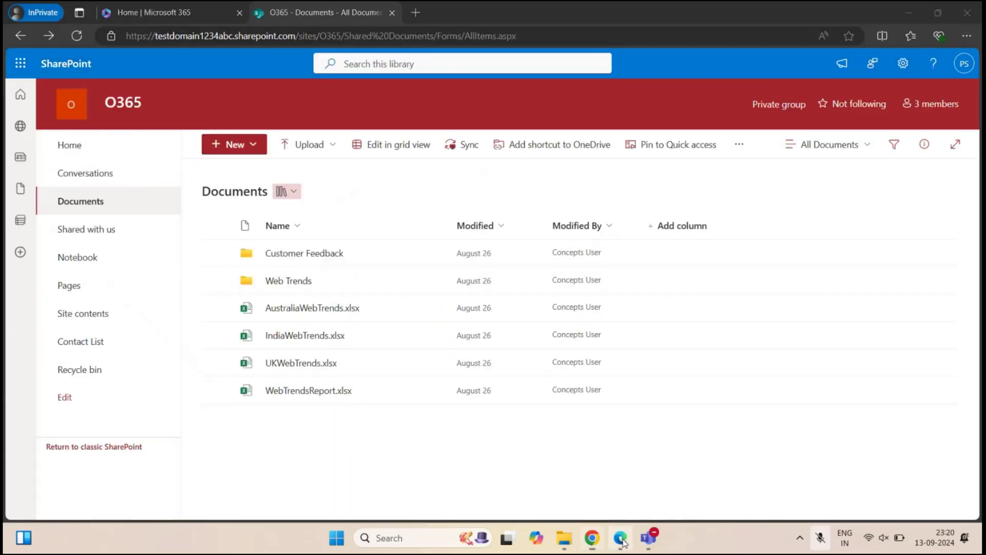
left_click(76, 36)
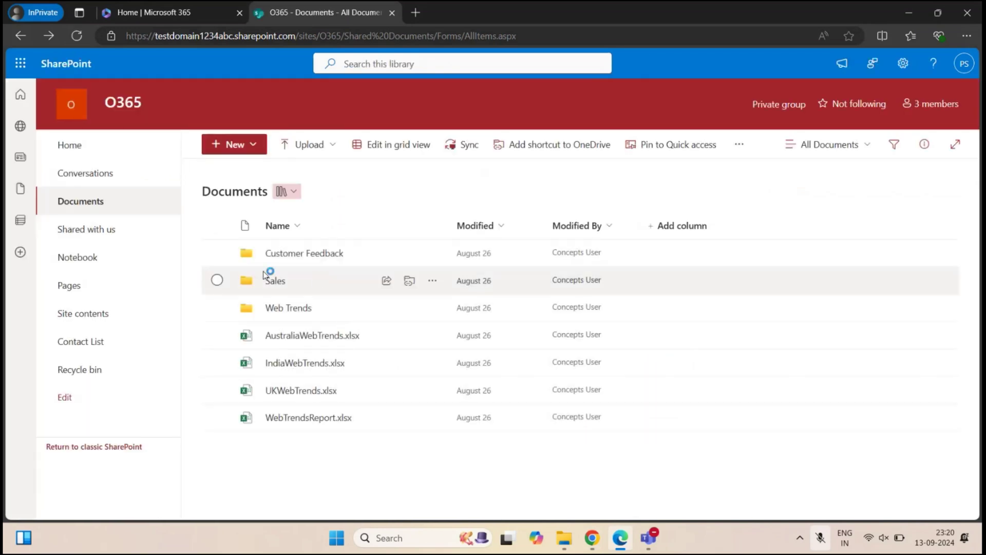
left_click(276, 280)
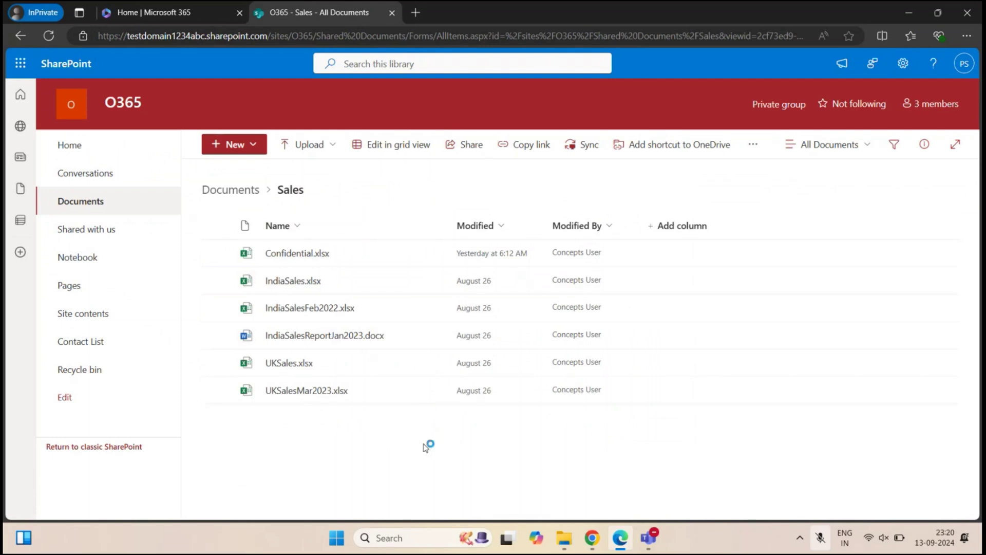
Step: Switch to Chrome, reload the Sales folder's permissions list, and select Confidential.xlsx inside the Sales folder
left_click(593, 537)
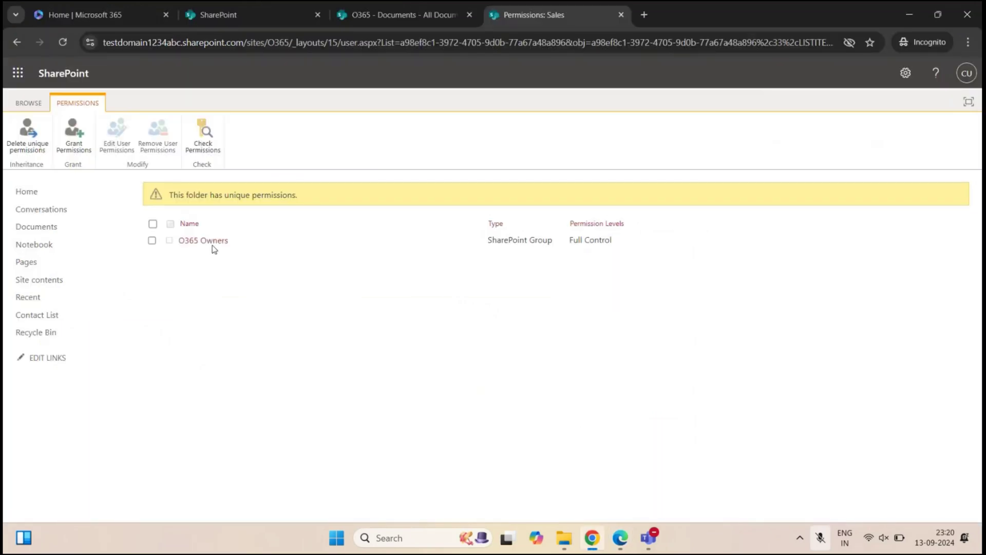
key("F5")
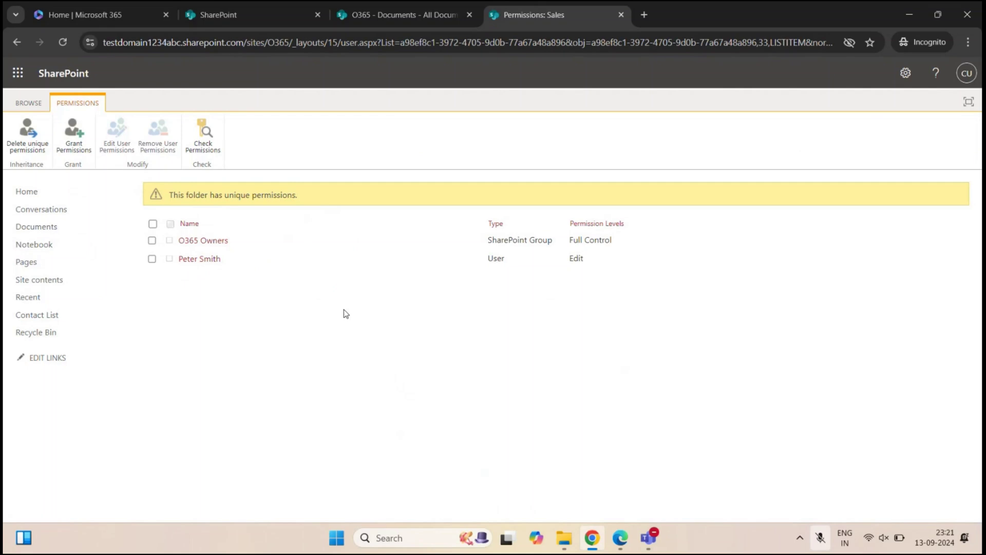
left_click(36, 227)
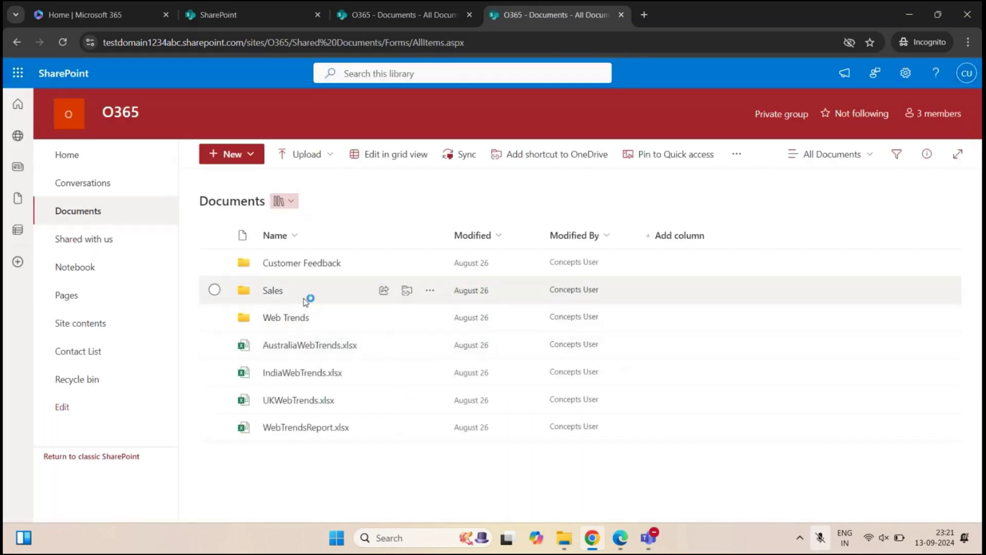
left_click(272, 292)
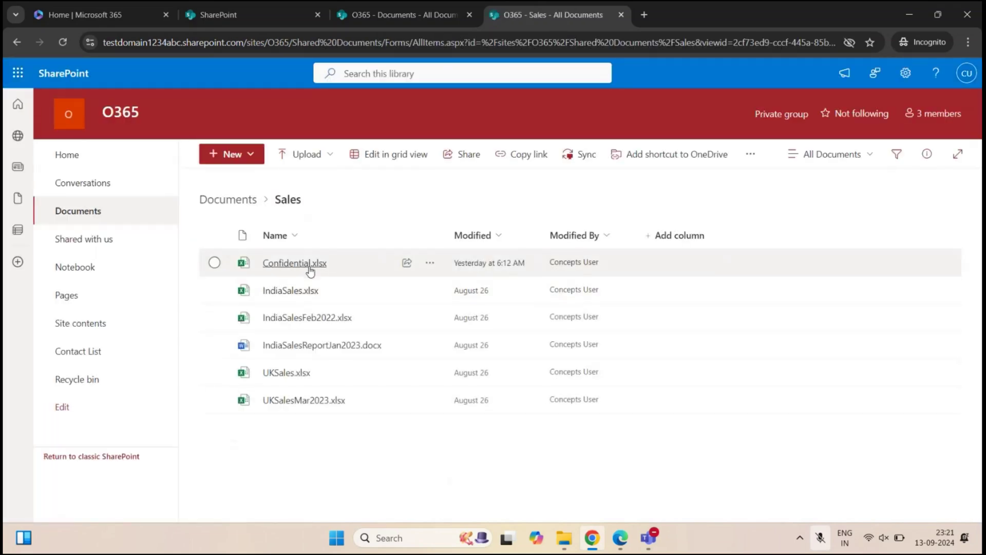
left_click(214, 262)
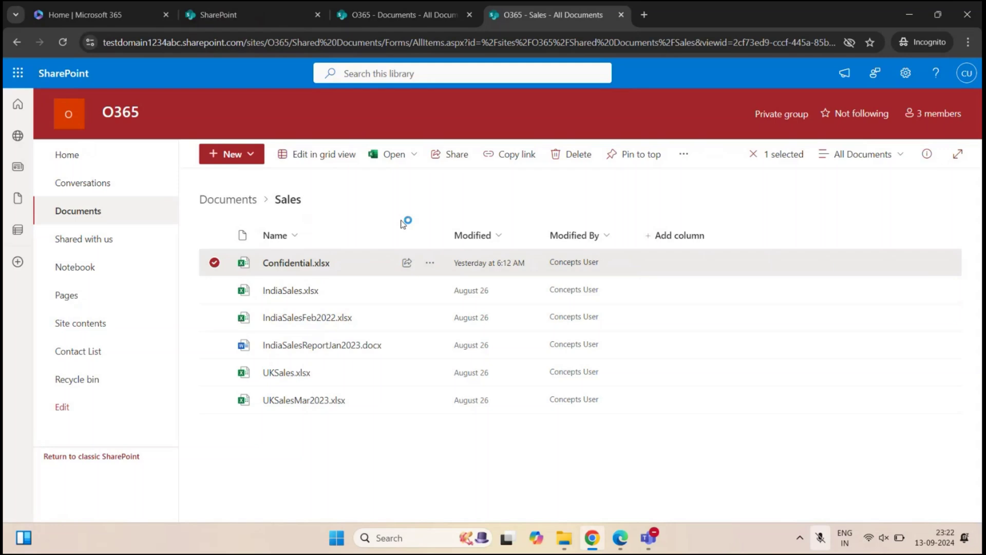
Step: Open Manage Access for Confidential.xlsx and review its people, its groups and the permission options of the invited user's direct access
mouse_move(310, 268)
right_click(301, 262)
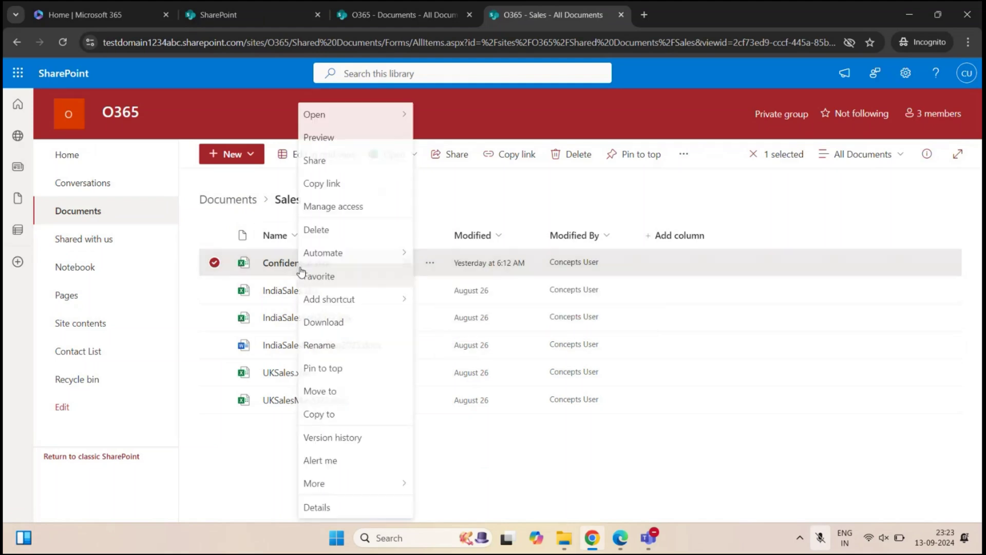
left_click(358, 208)
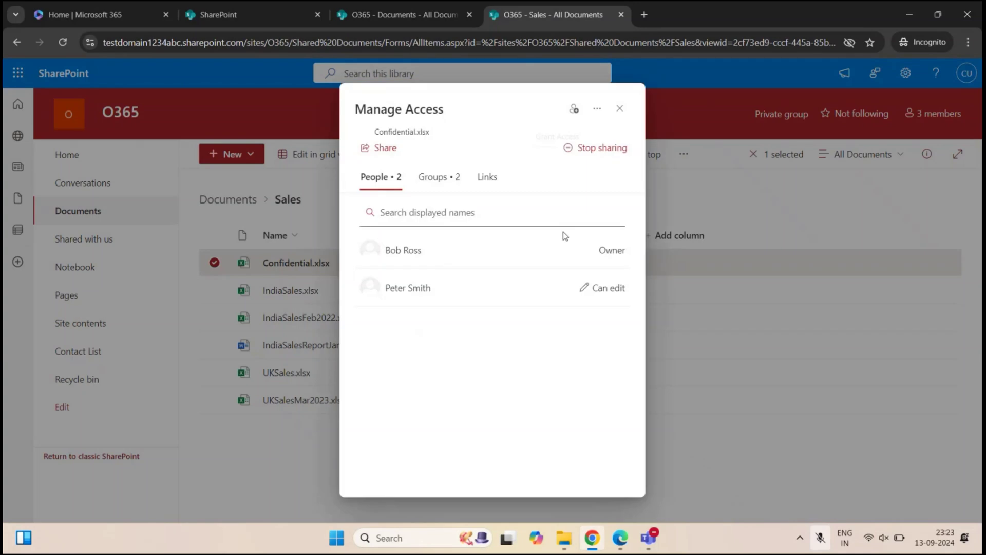
left_click(437, 185)
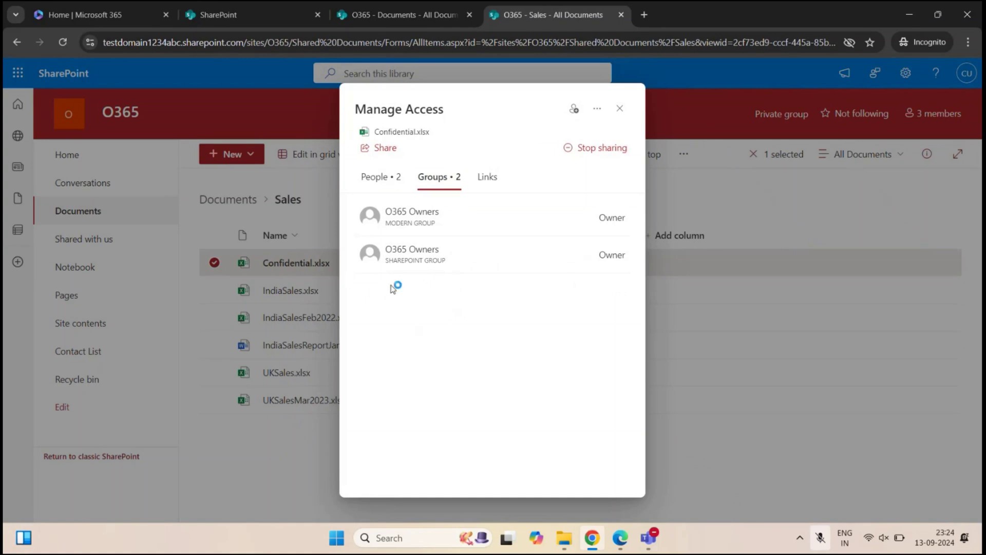
left_click(387, 184)
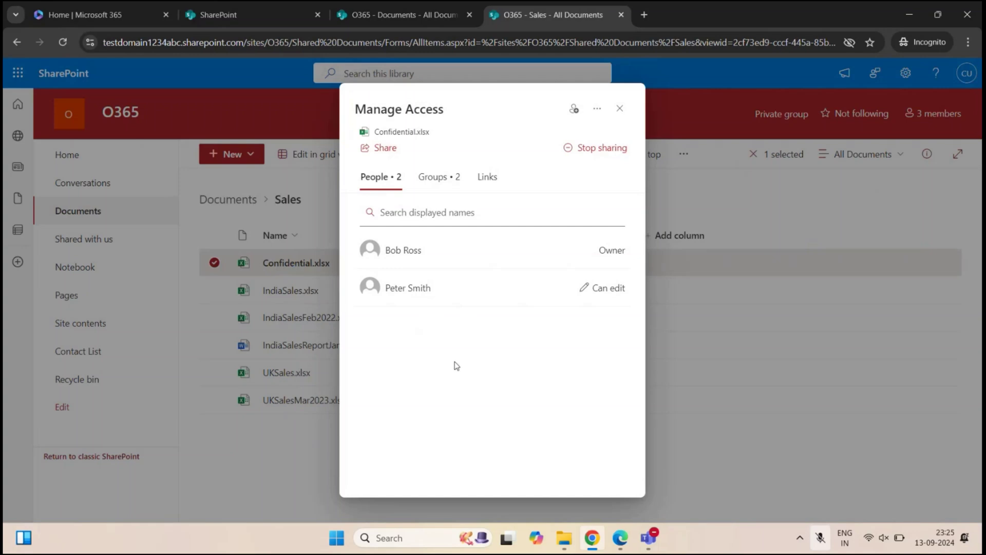
left_click(410, 291)
left_click(363, 253)
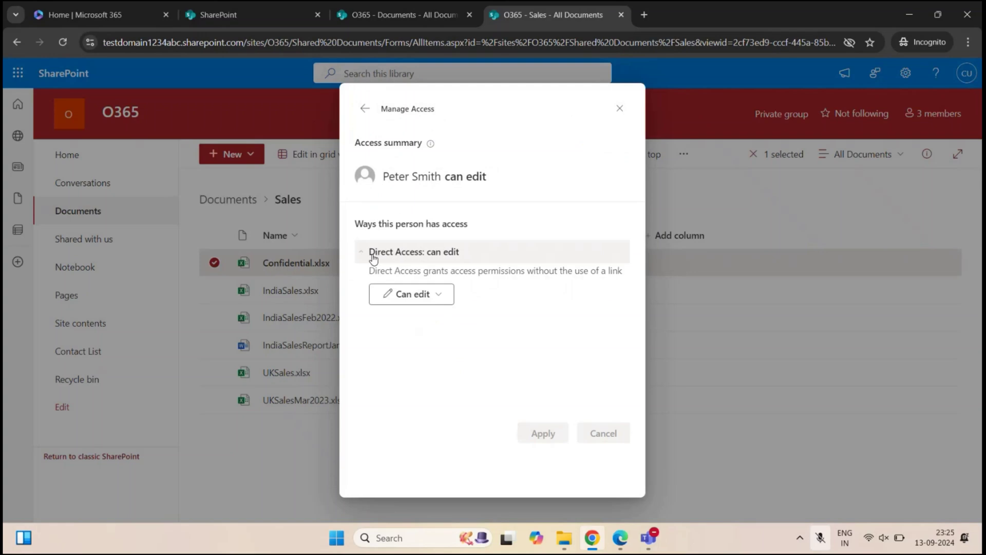
left_click(411, 294)
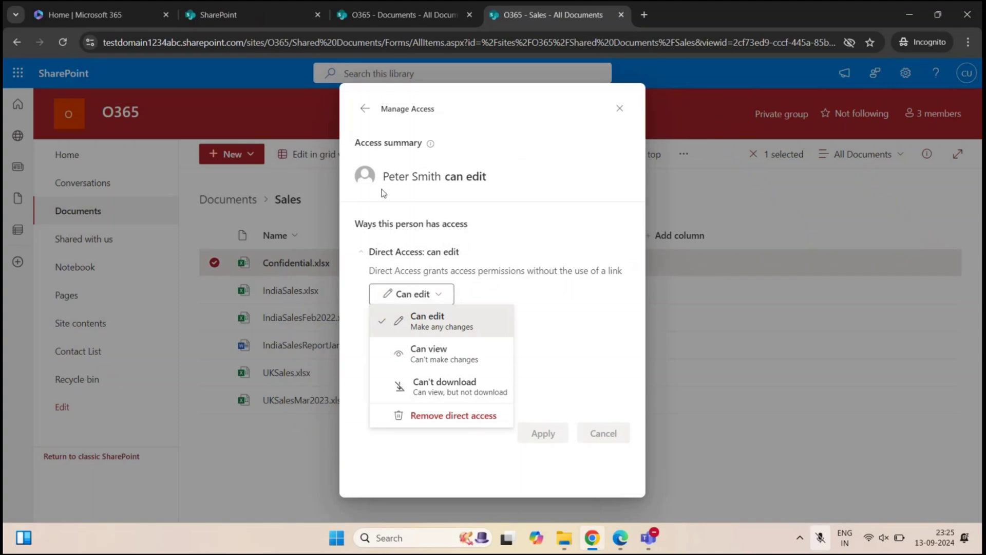
left_click(365, 108)
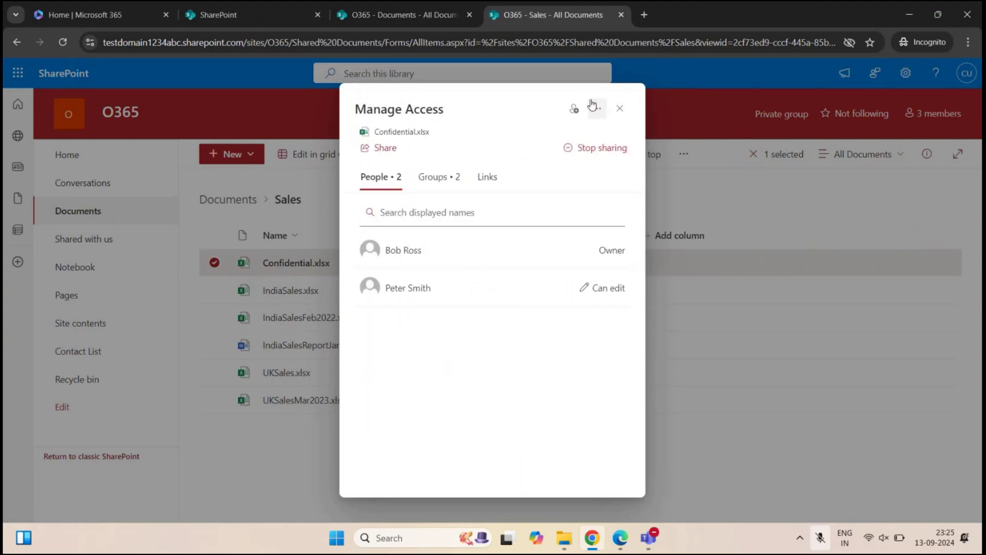
Step: Open the advanced permission settings of Confidential.xlsx and highlight the notice about inheriting permissions from its parent
left_click(556, 132)
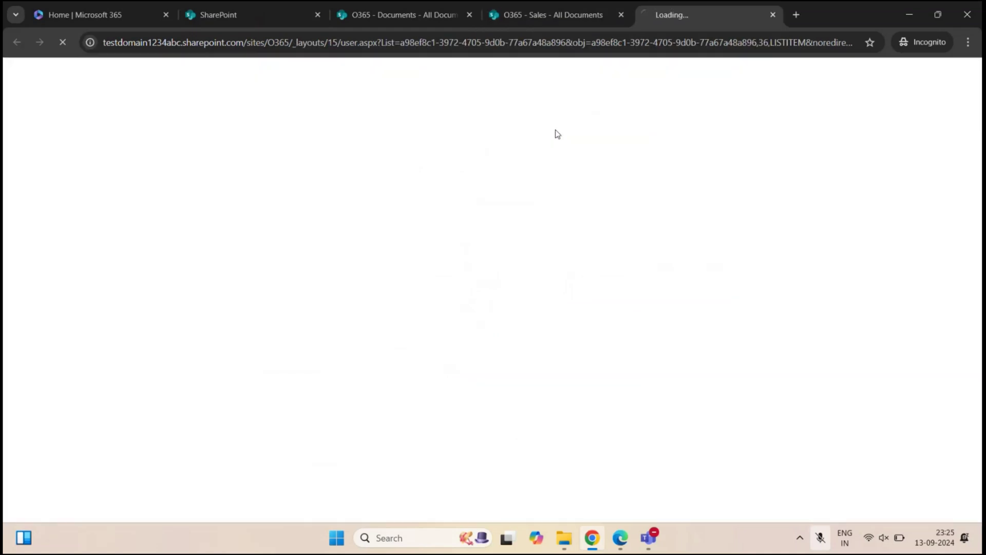
left_click_drag(168, 195, 361, 195)
left_click(346, 202)
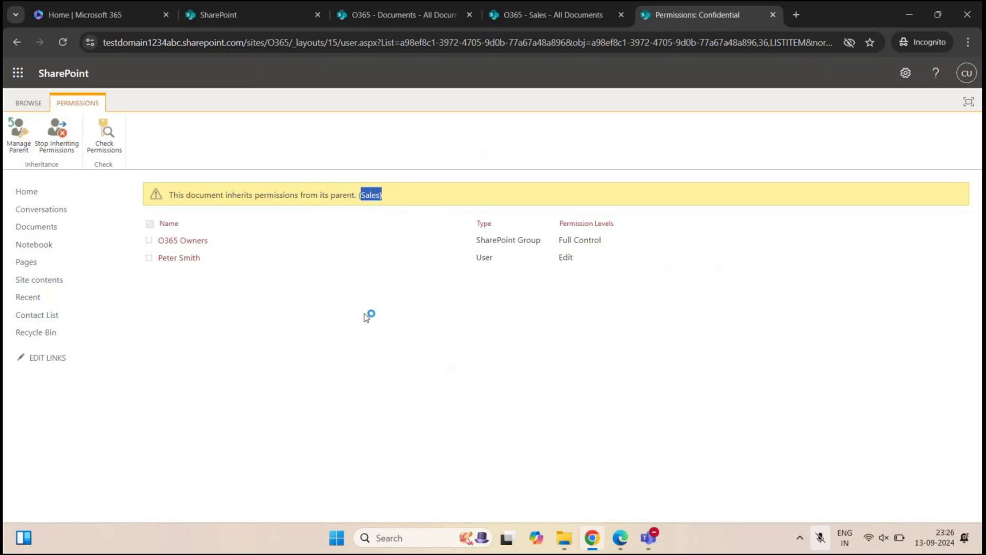
left_click(259, 314)
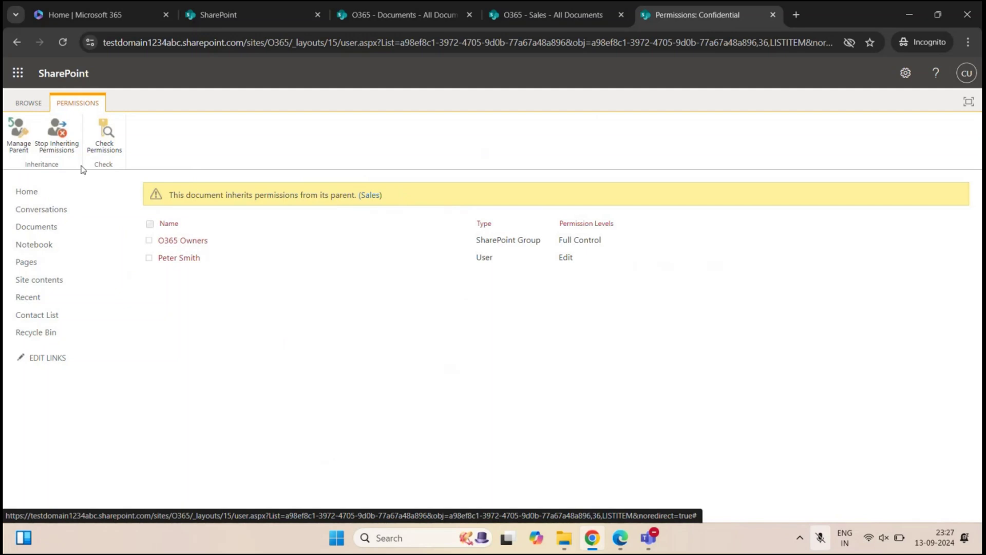
Step: Stop Confidential.xlsx from inheriting the Sales folder's permissions and remove all of the invited user's permissions to it
left_click(66, 148)
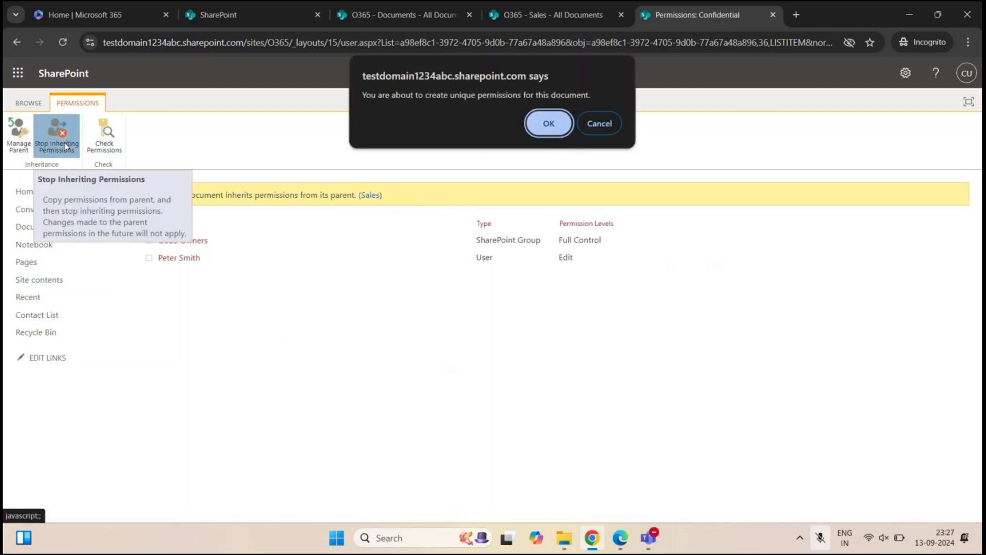
left_click(534, 123)
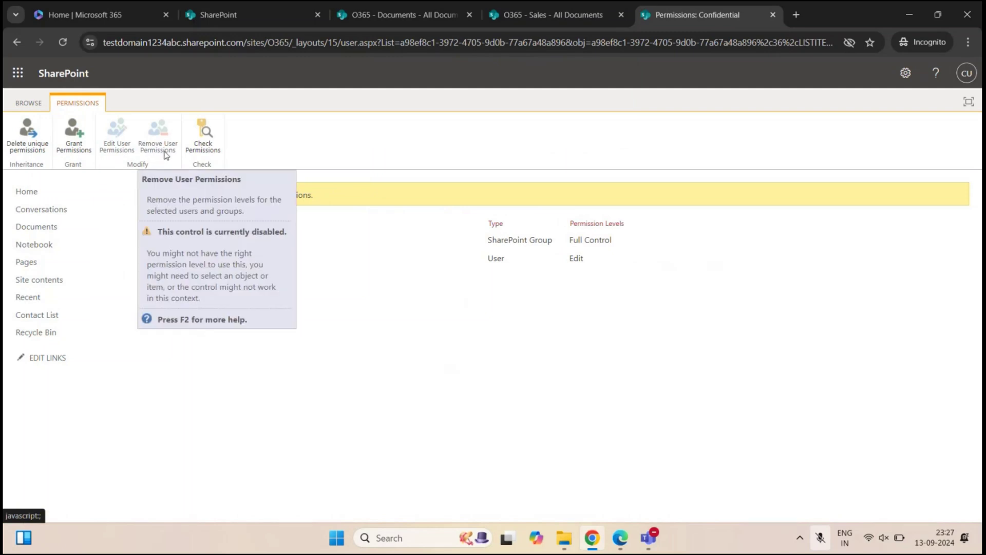
left_click(153, 259)
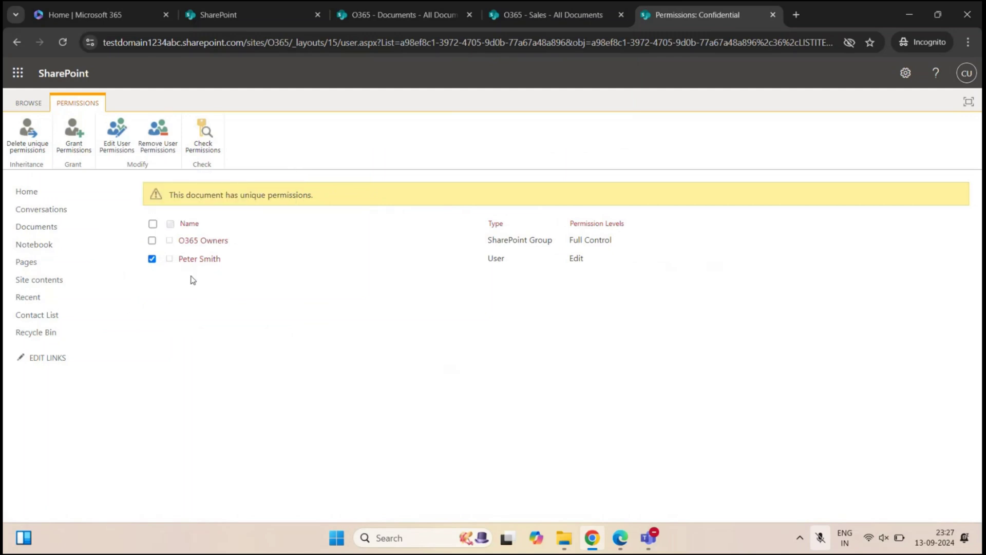
left_click(155, 145)
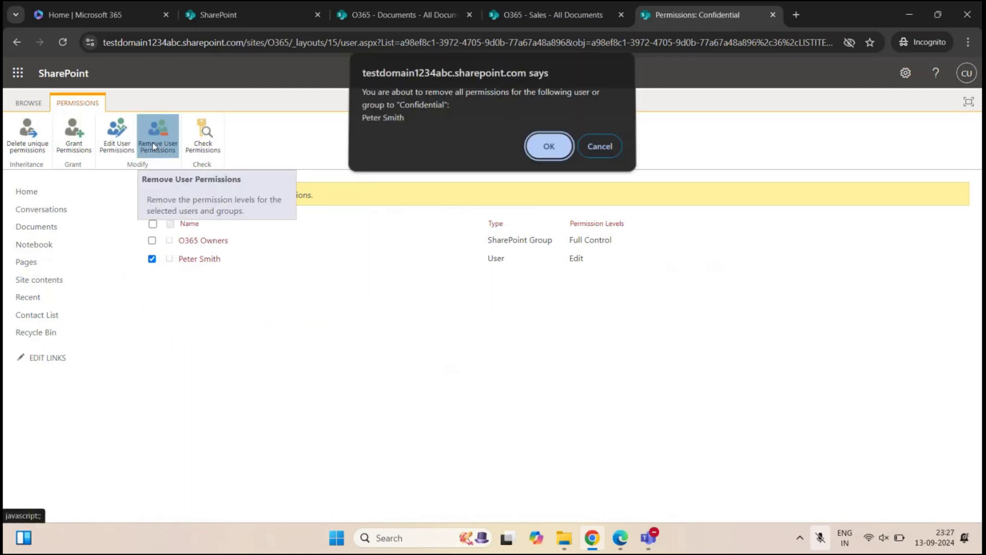
left_click(543, 149)
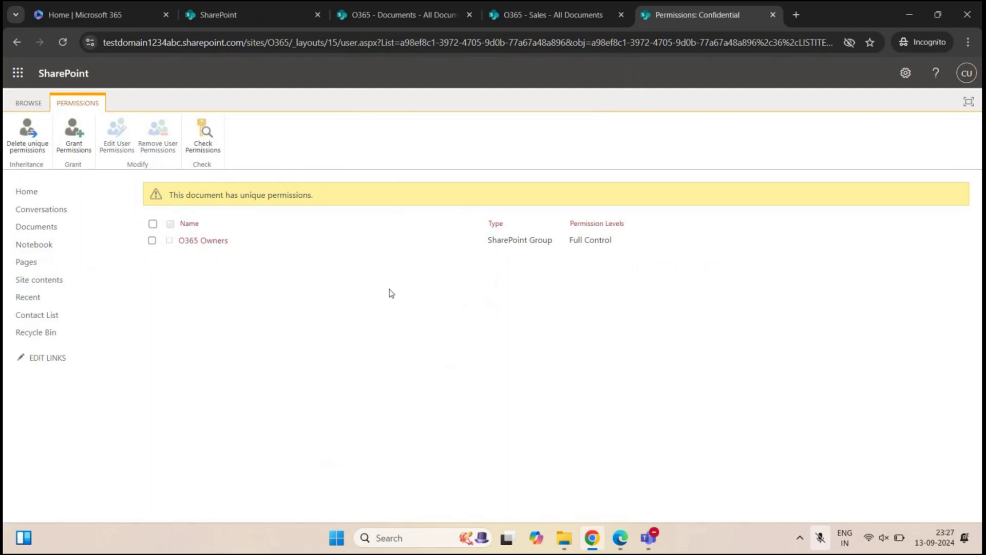
Step: Switch to Edge, reload the Sales folder to check whether Confidential.xlsx is listed, and reopen the folder from the Documents library
left_click(619, 537)
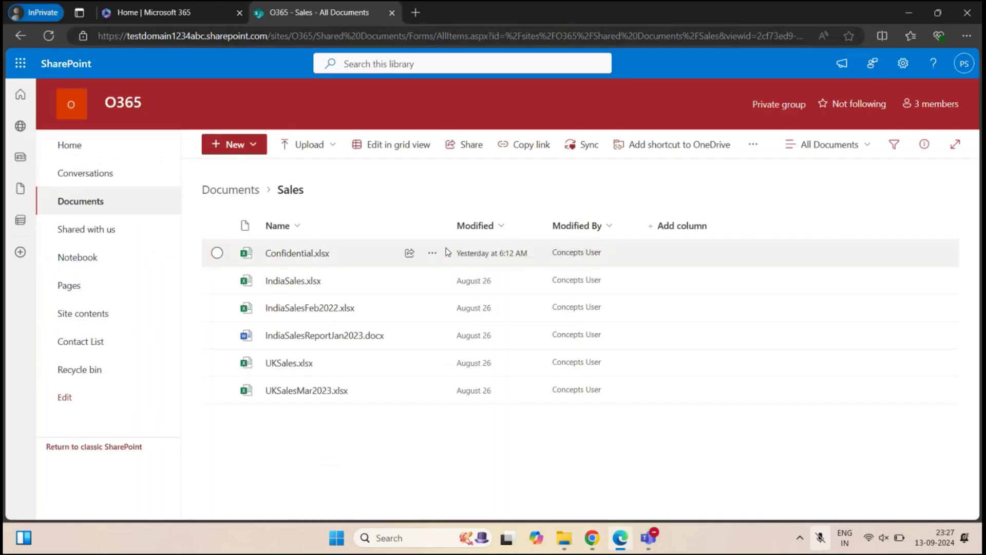
key("F5")
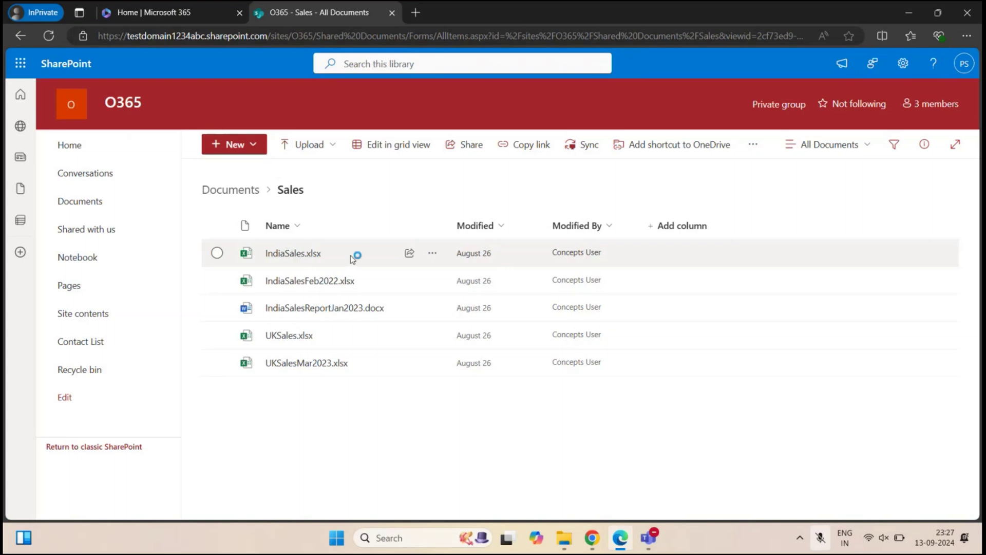
mouse_move(350, 255)
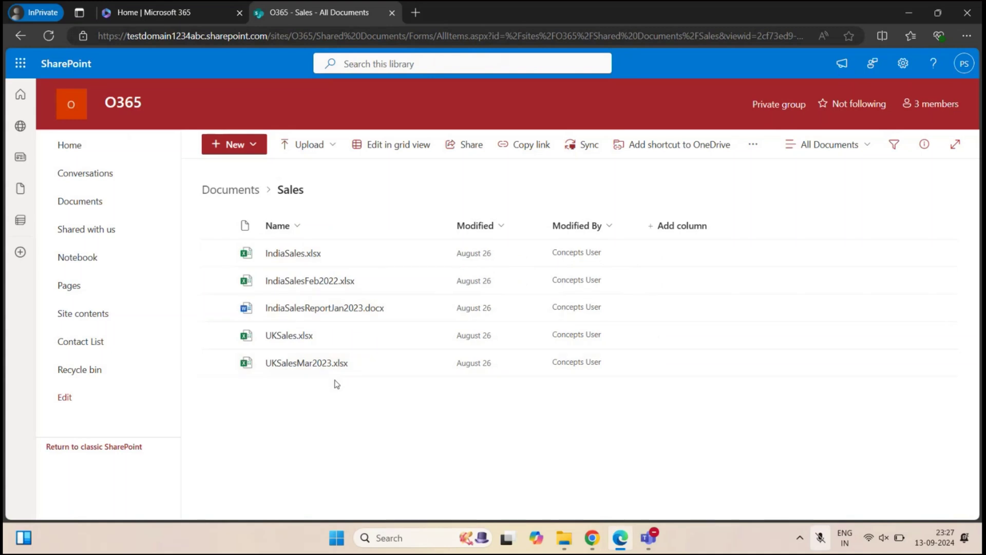
left_click(99, 201)
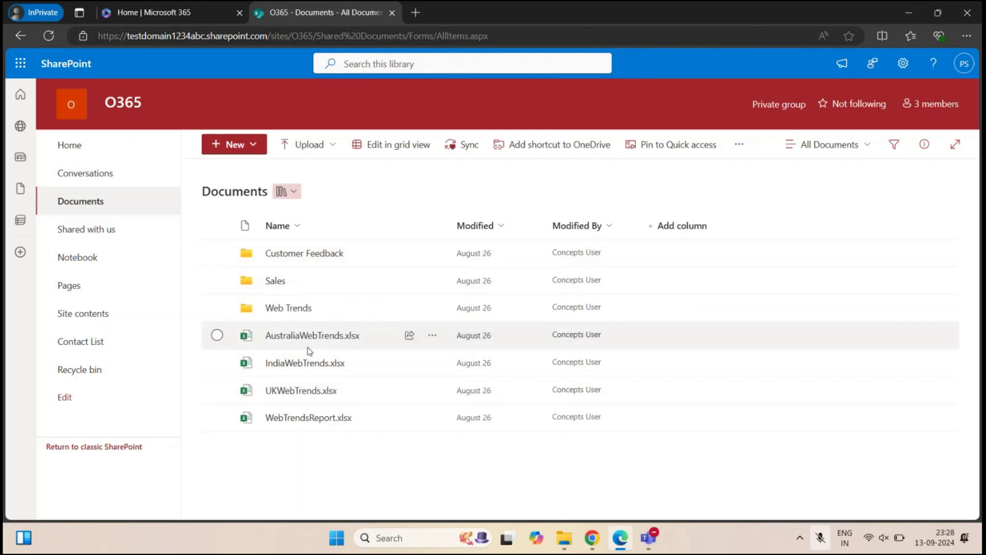
left_click(275, 281)
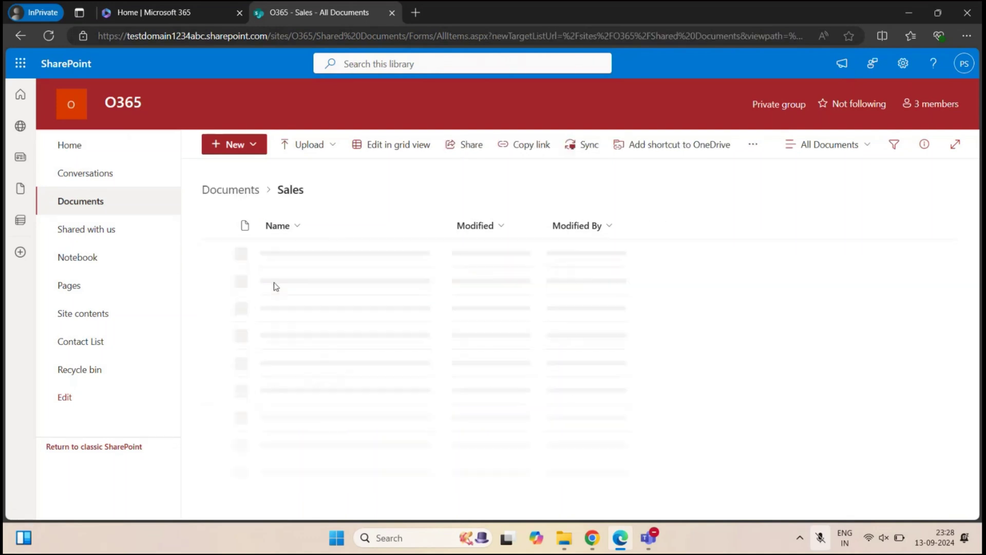